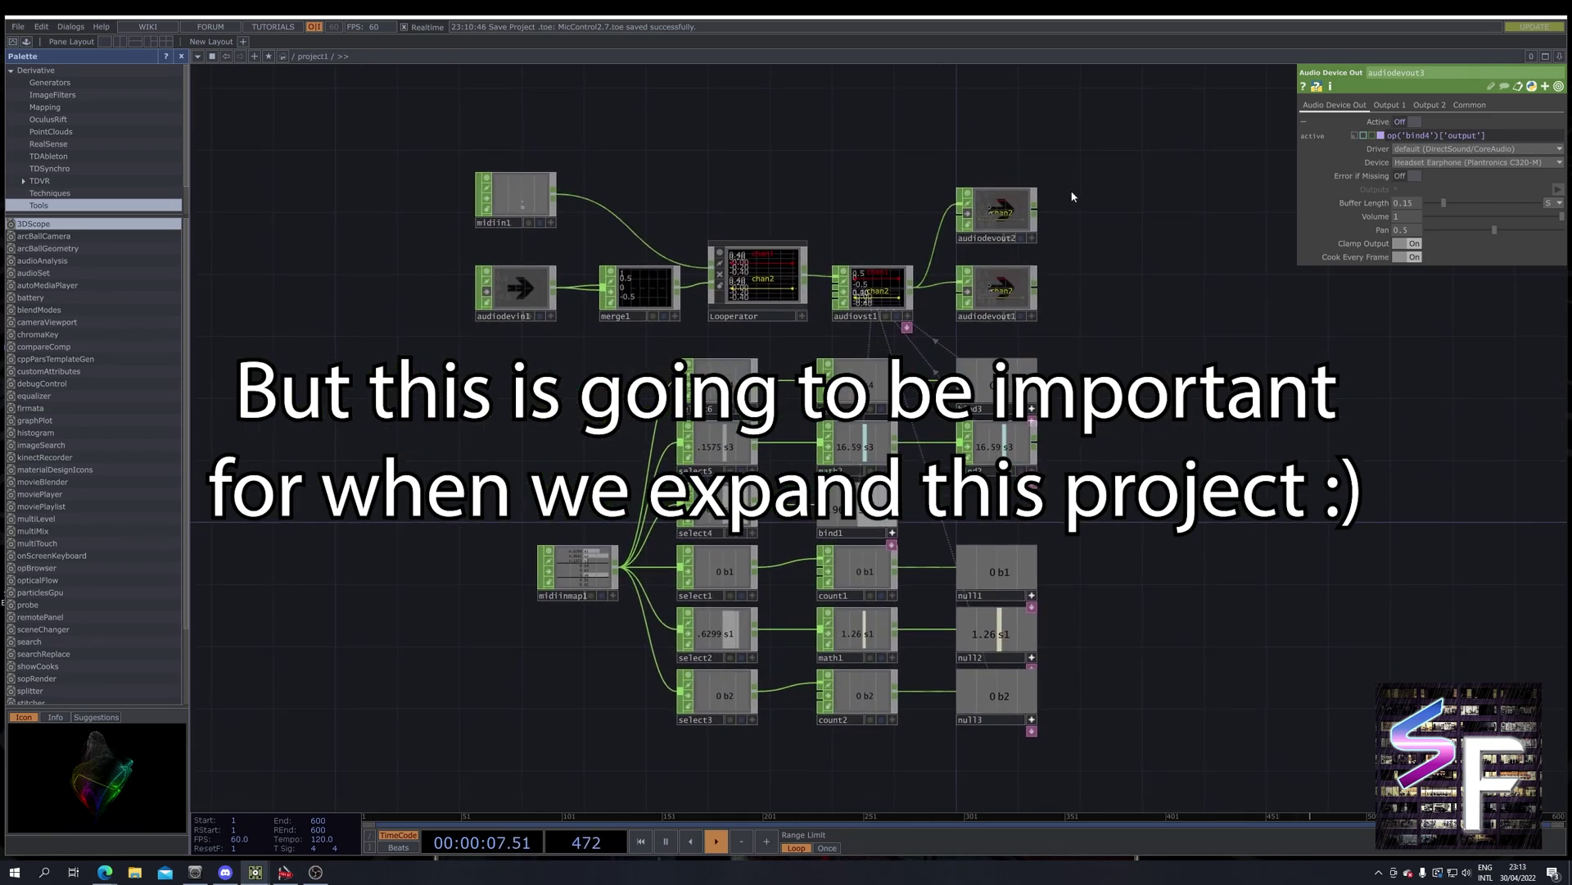
# Compare the upper network of separate select, math and bind nodes with the lower network that merges its channels into bind4.
pyautogui.moveTo(1088, 98); pyautogui.dragTo(432, 791)
pyautogui.click(533, 724)
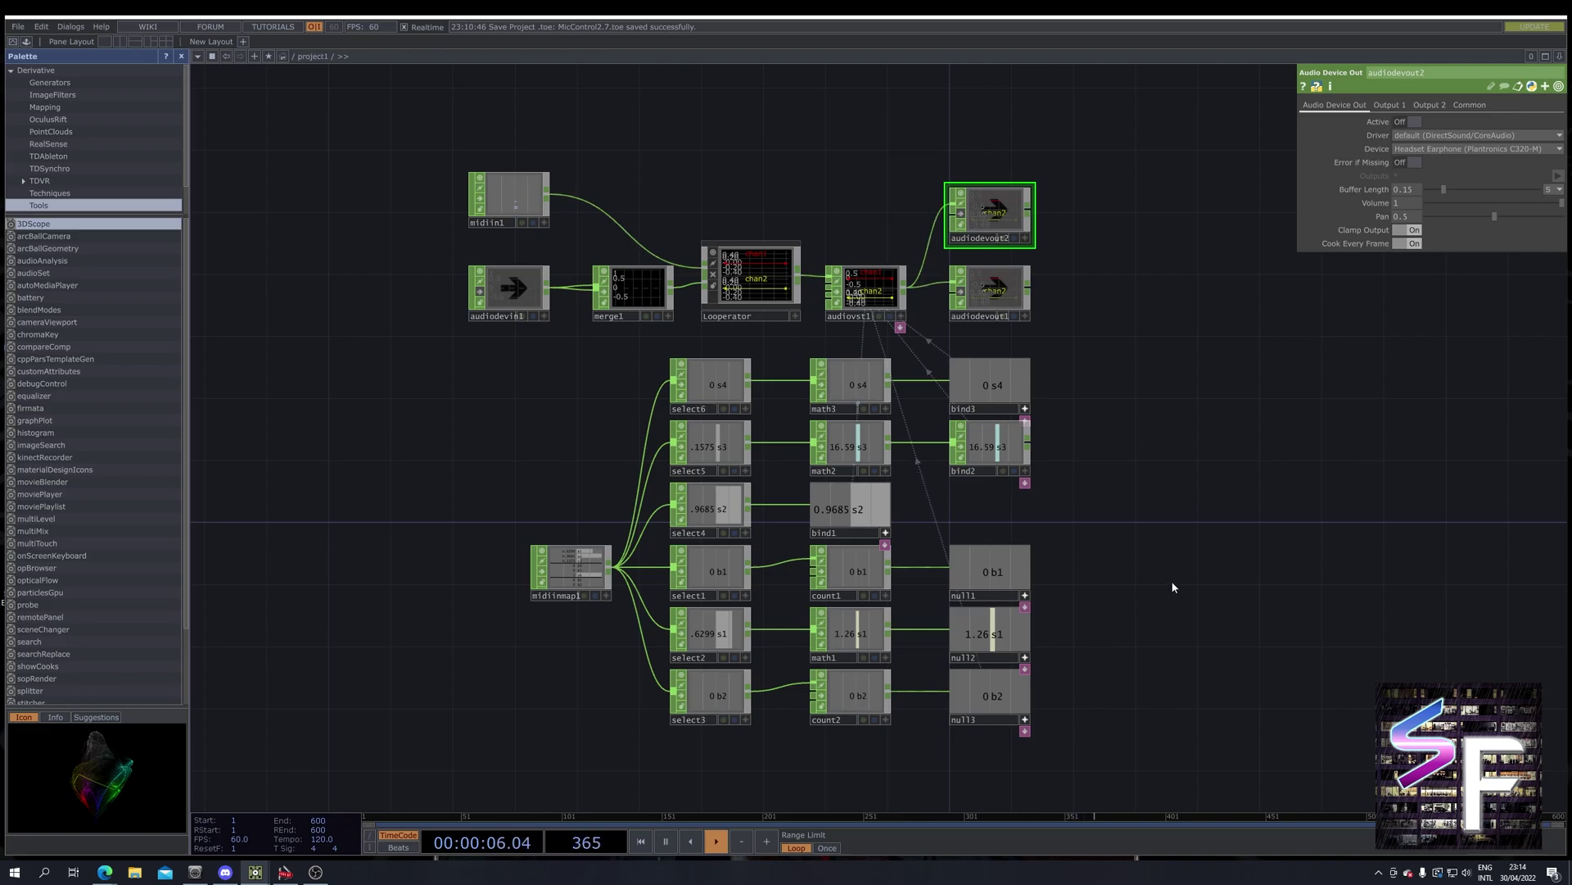
pyautogui.moveTo(1177, 617); pyautogui.dragTo(1174, 359)
pyautogui.moveTo(1167, 461); pyautogui.dragTo(1156, 286)
pyautogui.moveTo(1157, 560); pyautogui.dragTo(1197, 418)
pyautogui.scroll(3, 1181, 460)
pyautogui.moveTo(1202, 493); pyautogui.dragTo(1377, 572)
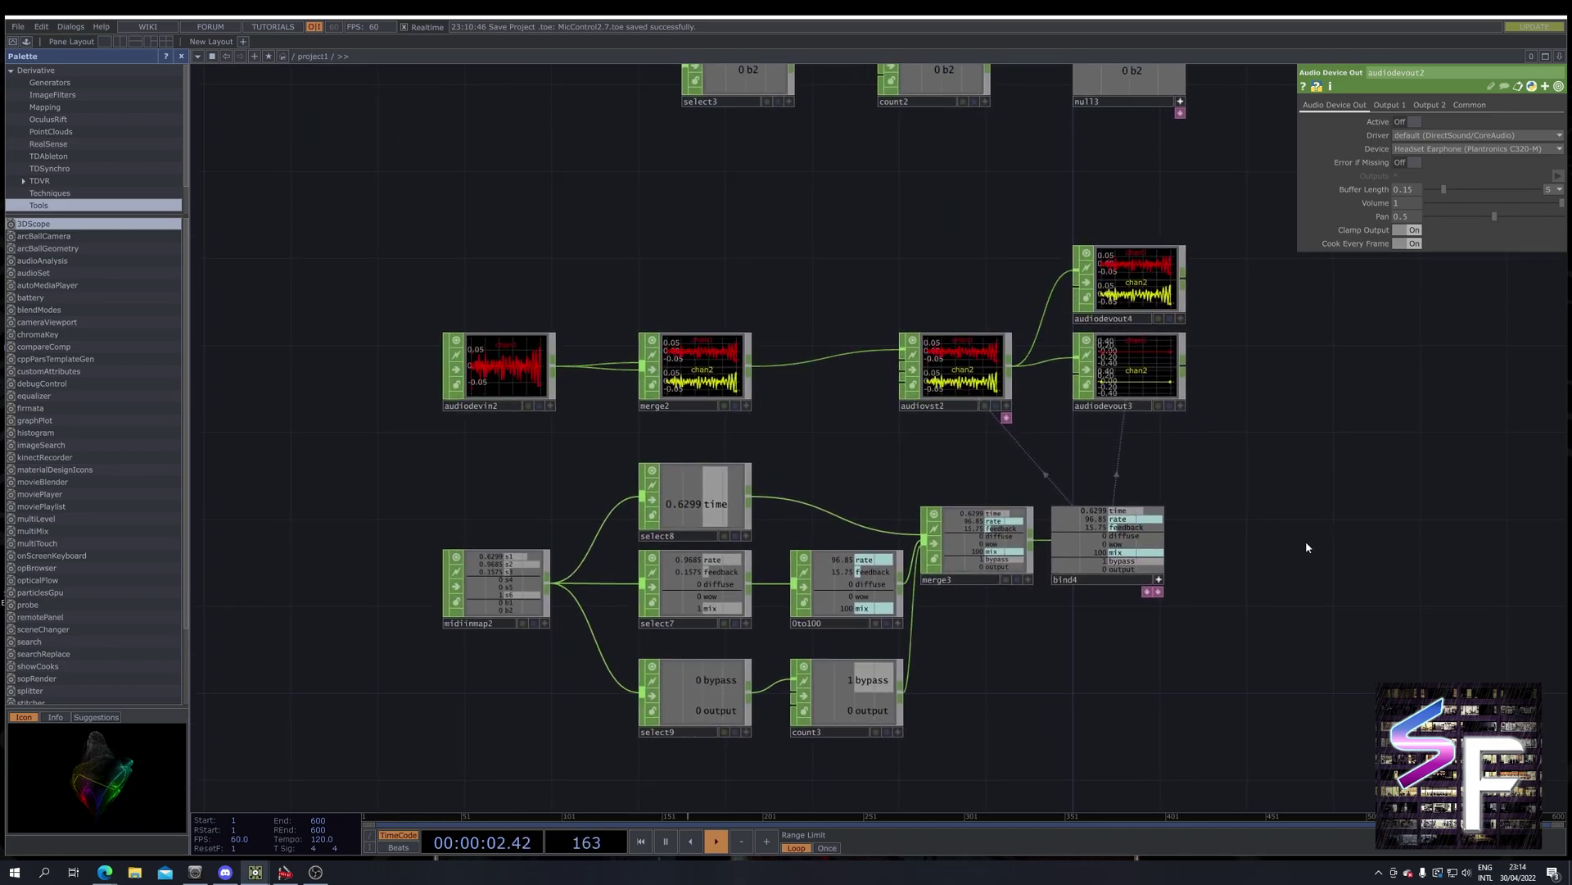
pyautogui.moveTo(1290, 449); pyautogui.dragTo(1253, 807)
pyautogui.moveTo(1231, 491); pyautogui.dragTo(1265, 704)
pyautogui.moveTo(1266, 403); pyautogui.dragTo(1257, 65)
pyautogui.moveTo(1241, 434); pyautogui.dragTo(1180, 156)
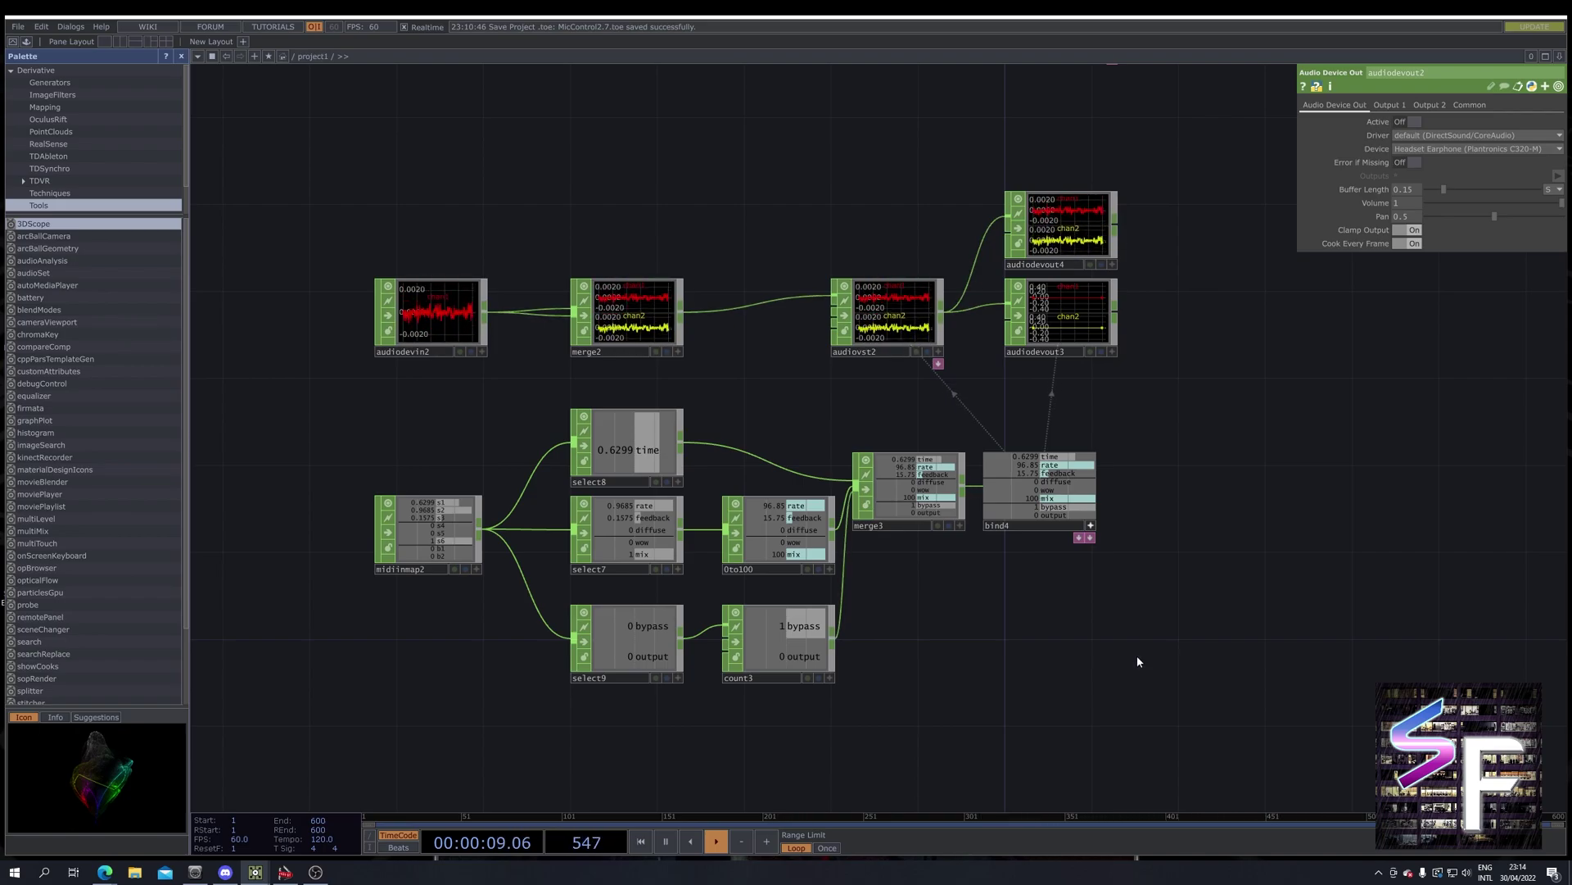
pyautogui.scroll(-3, 901, 667)
pyautogui.moveTo(1204, 465); pyautogui.dragTo(1162, 787)
pyautogui.moveTo(1132, 352); pyautogui.dragTo(1156, 561)
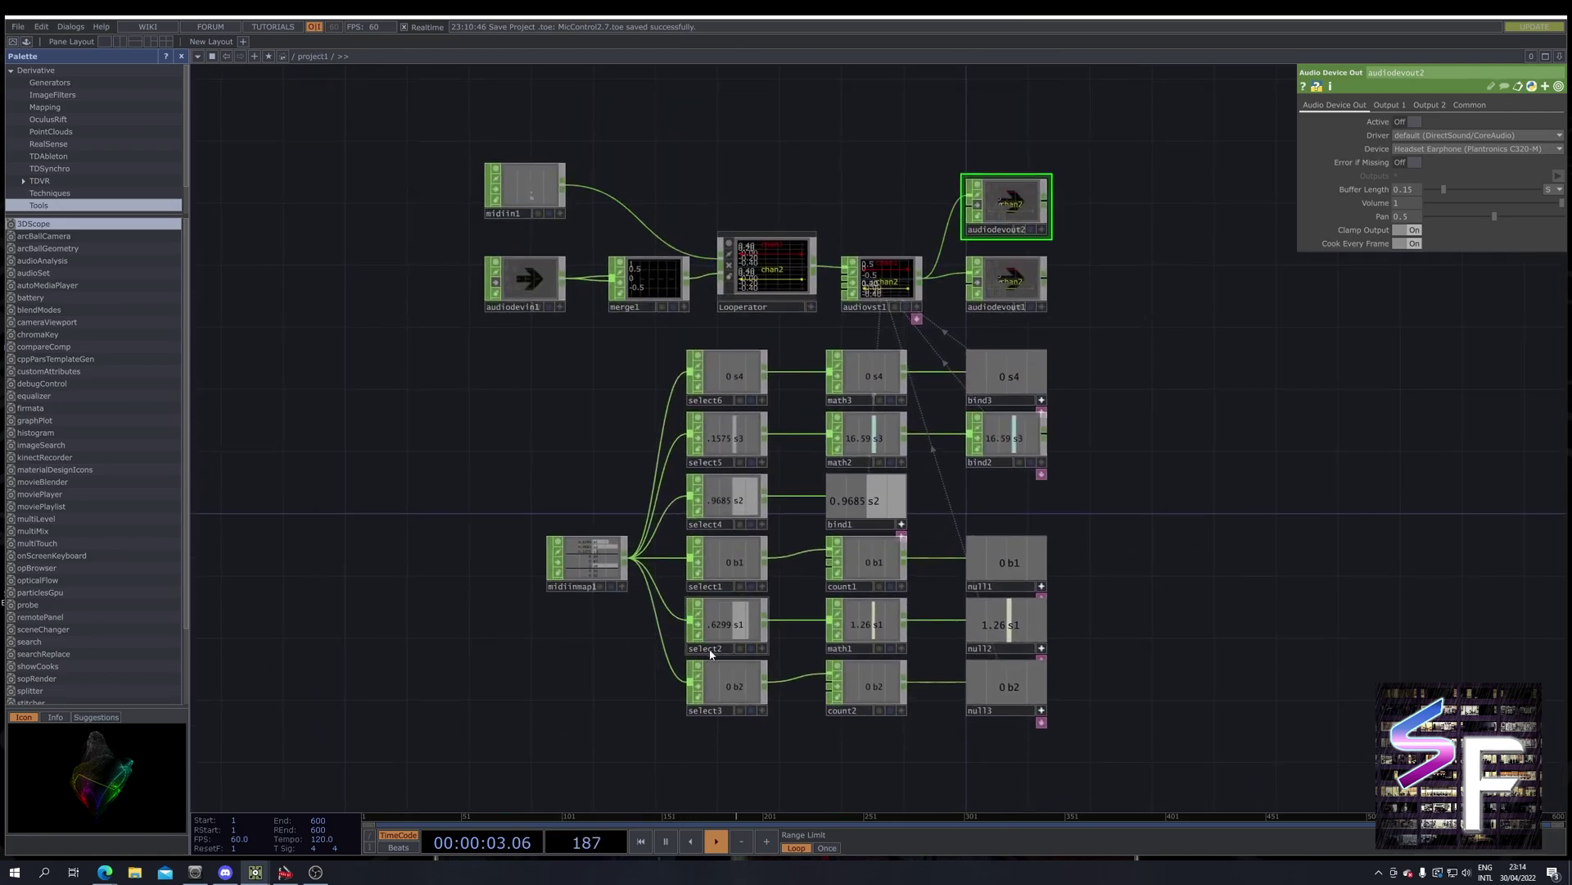
pyautogui.scroll(-10, 1262, 704)
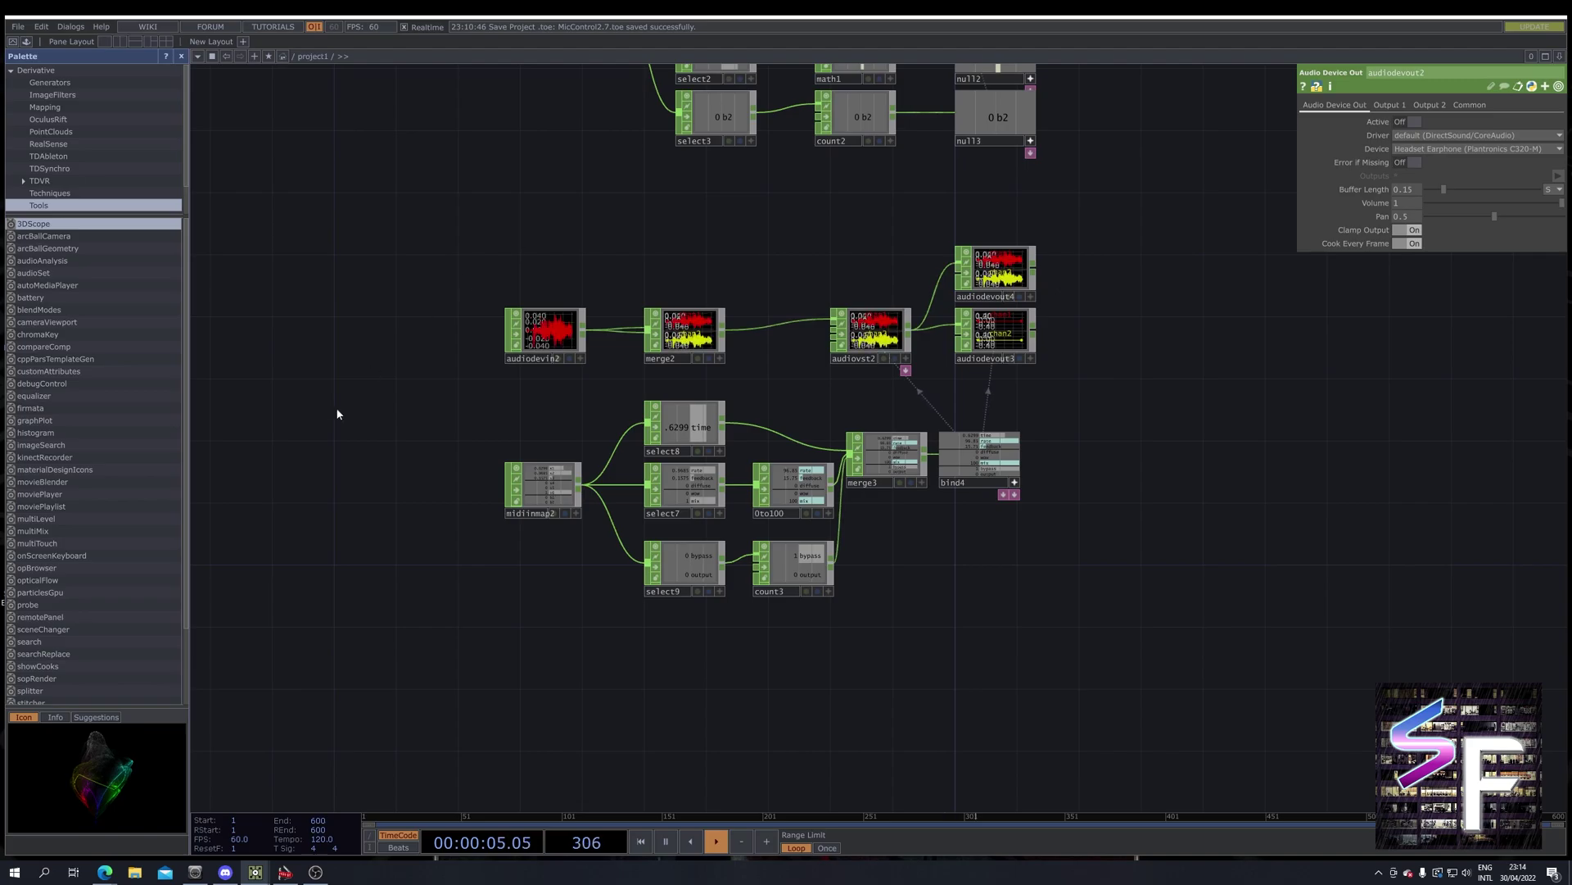
pyautogui.scroll(3, 597, 508)
pyautogui.moveTo(871, 386); pyautogui.dragTo(766, 427)
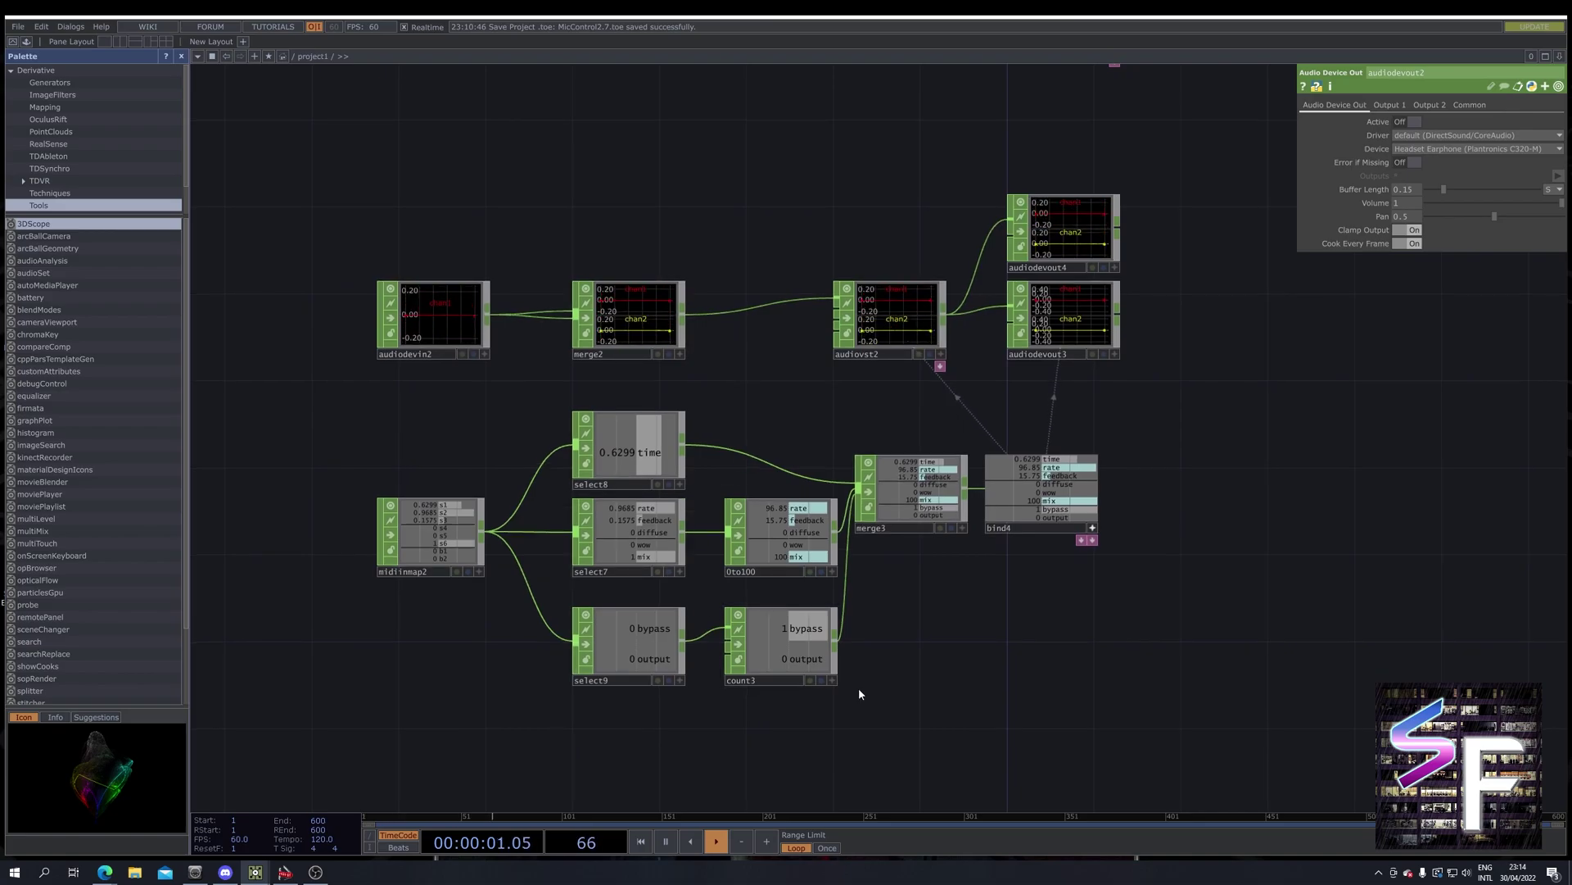
# Inspect the parameters of the merge3, count3, 0to100 and select8 nodes in the lower network.
pyautogui.click(888, 524)
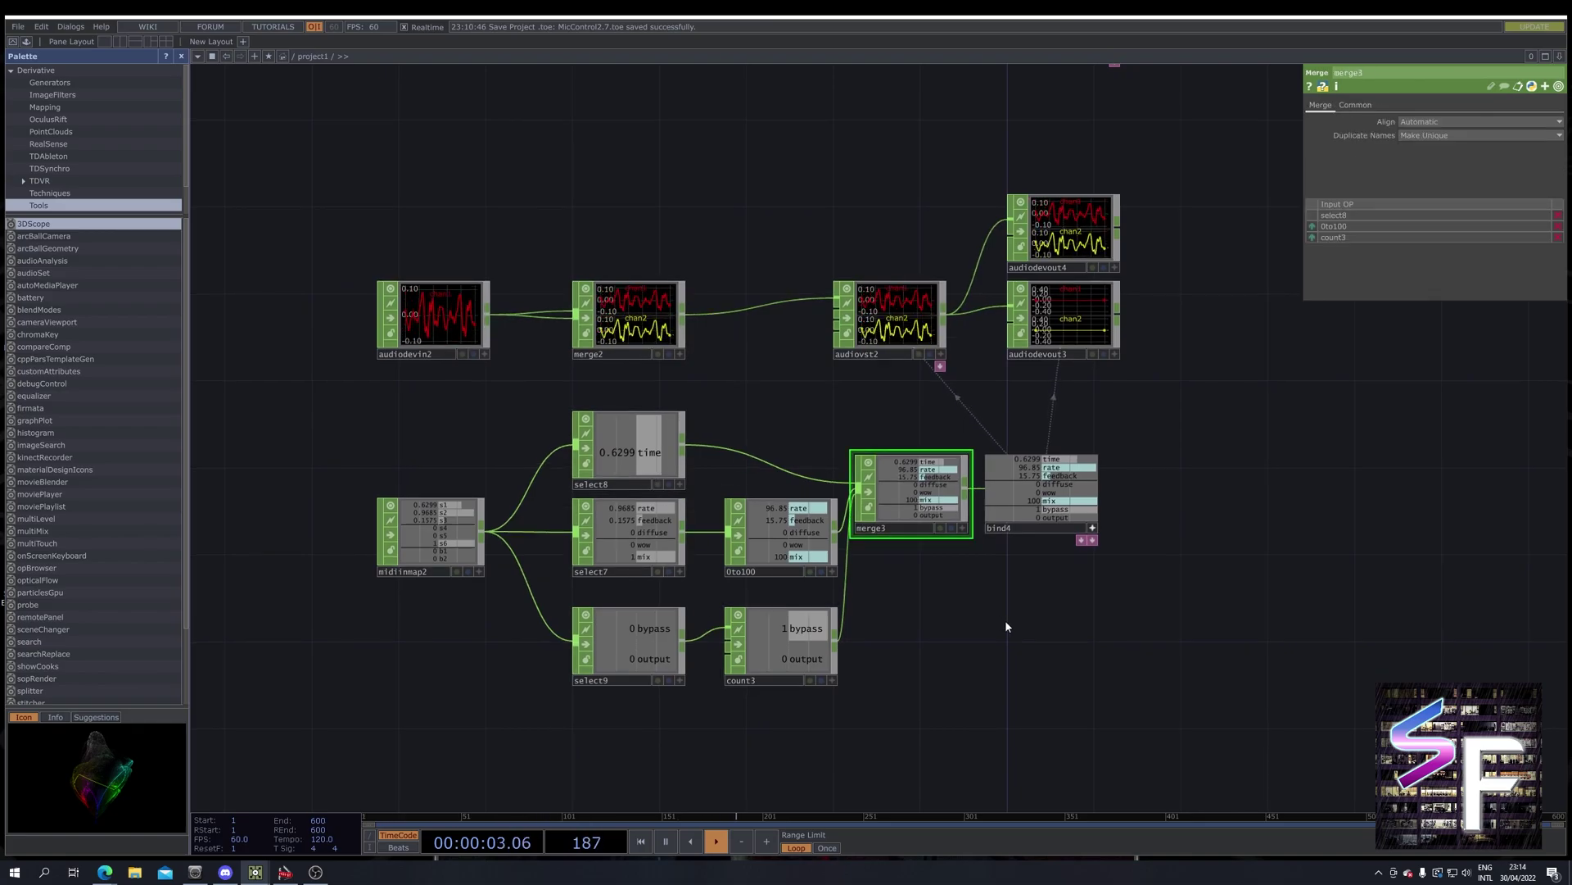
pyautogui.click(778, 643)
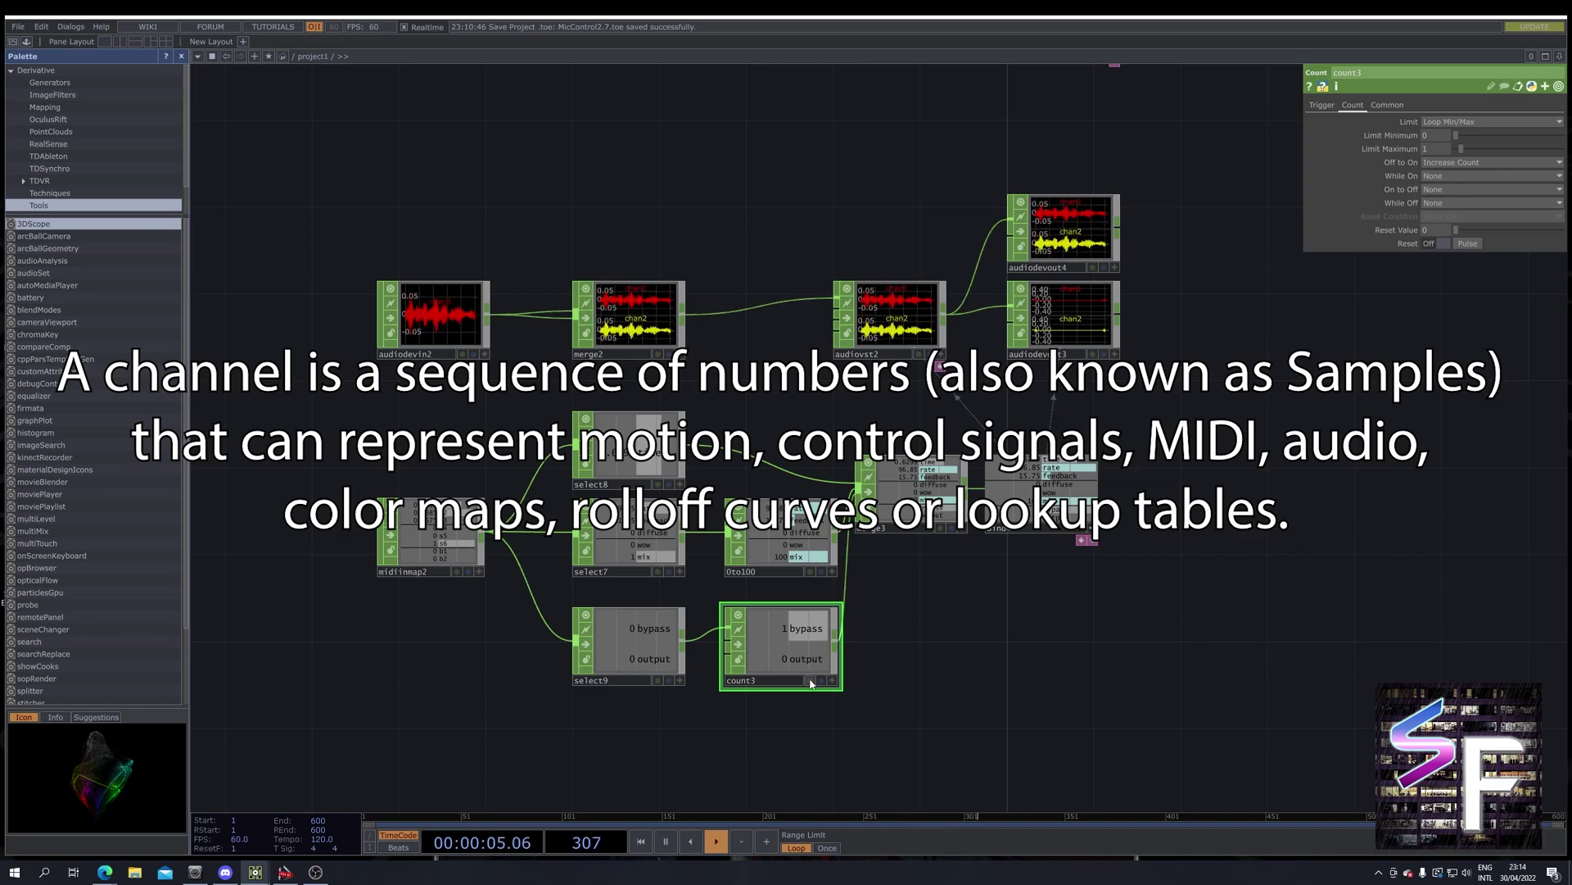
pyautogui.click(789, 533)
pyautogui.click(626, 447)
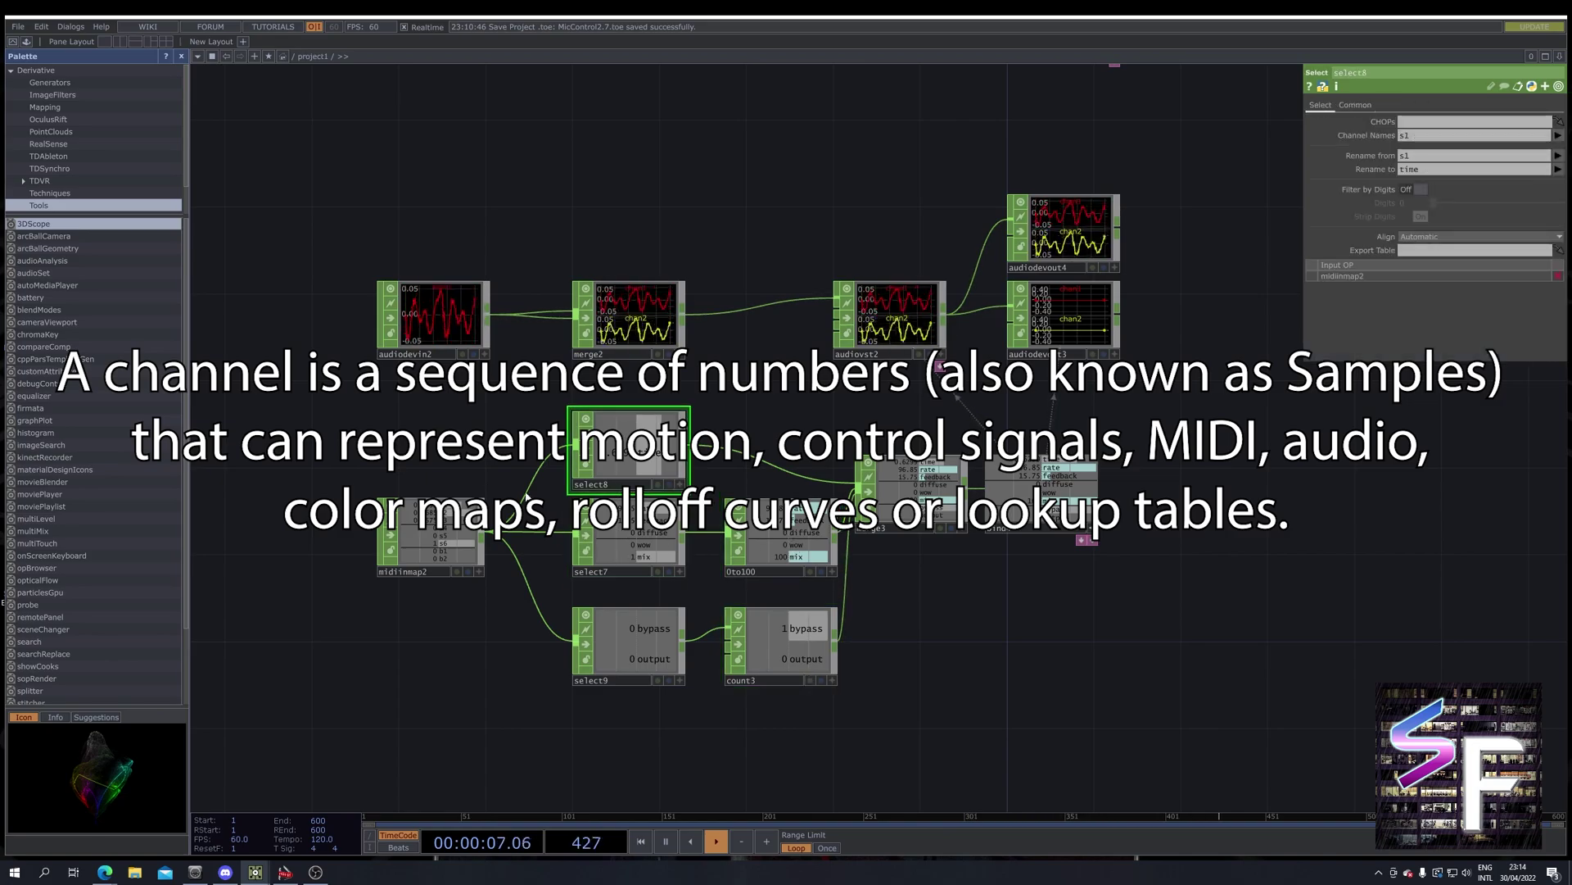
# Examine midiinmap1's parameters and its separate select branches in the upper network, and look over the lower network again.
pyautogui.moveTo(605, 268); pyautogui.dragTo(556, 795)
pyautogui.click(456, 374)
pyautogui.moveTo(524, 228); pyautogui.dragTo(515, 329)
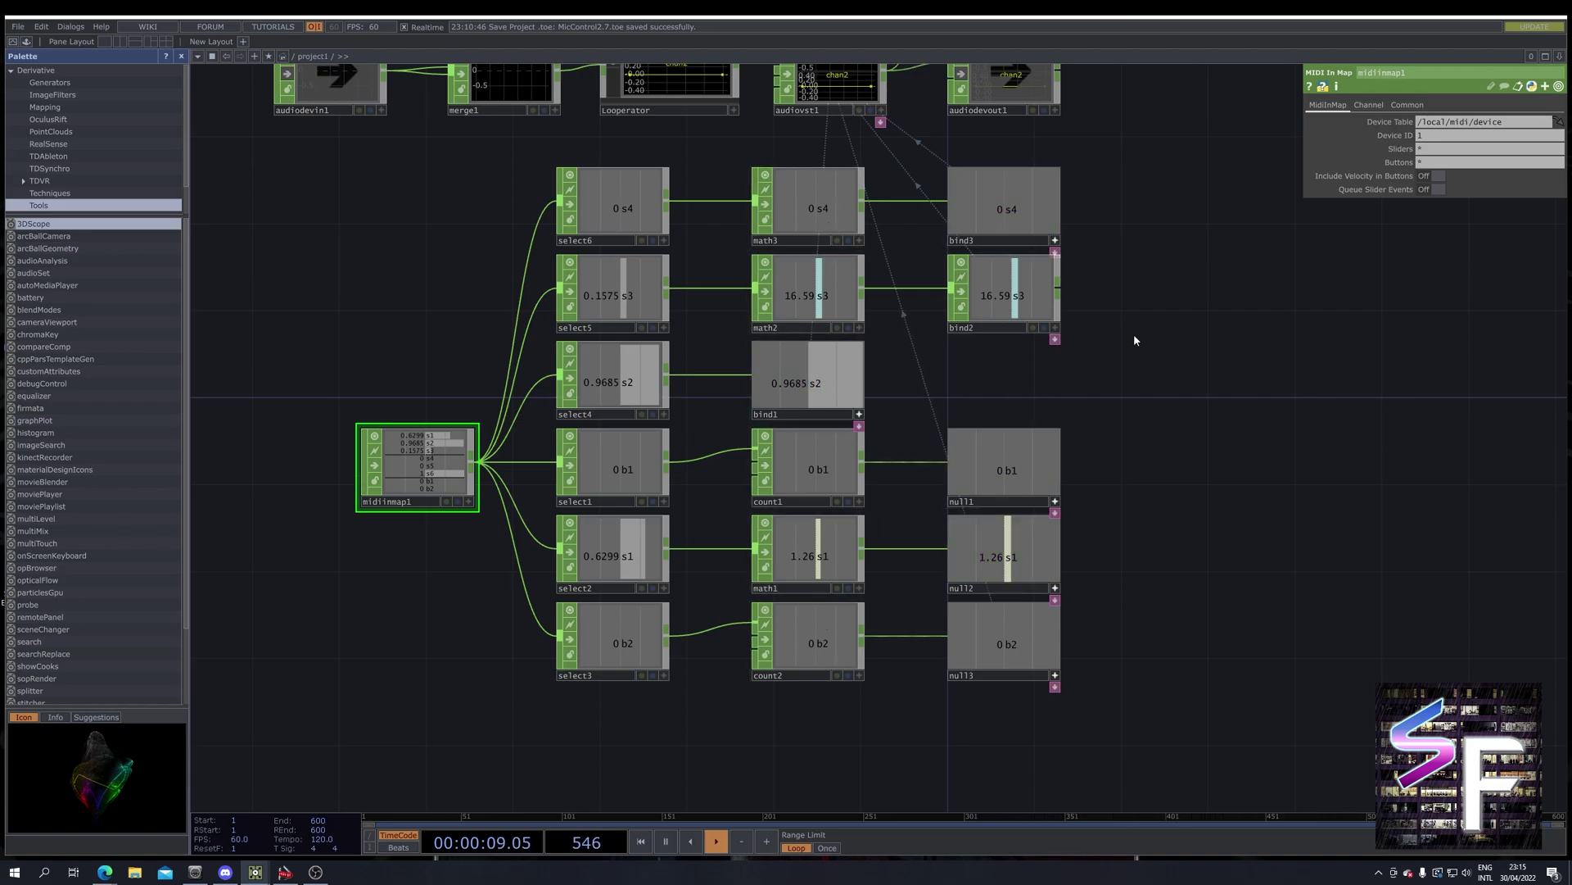
pyautogui.moveTo(1052, 428); pyautogui.dragTo(1052, 509)
pyautogui.moveTo(1166, 294); pyautogui.dragTo(1179, 375)
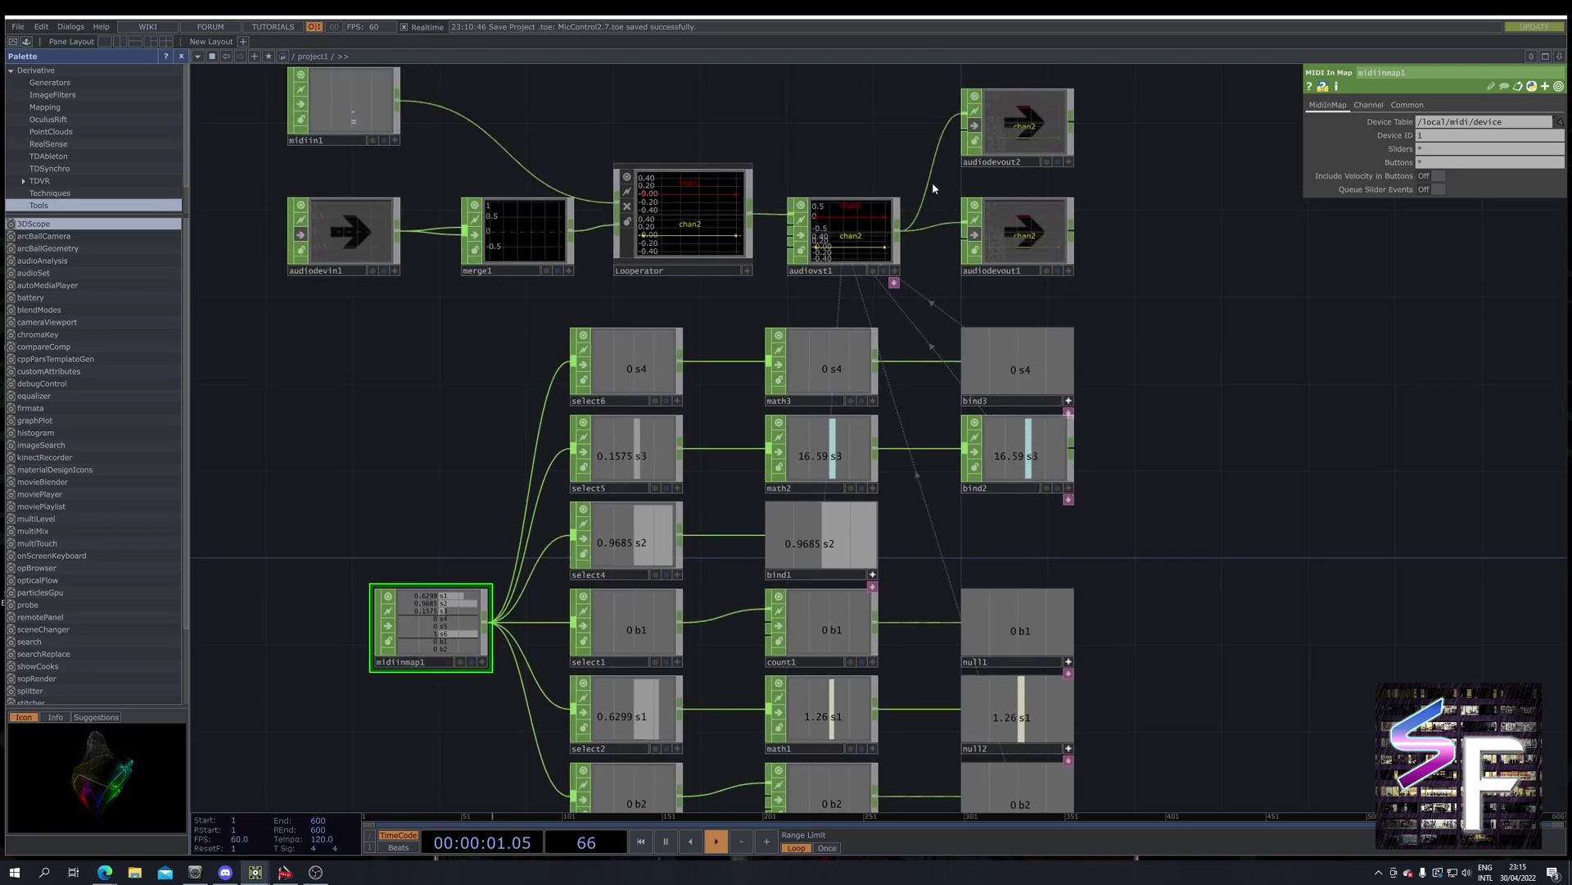
pyautogui.scroll(-5, 1221, 475)
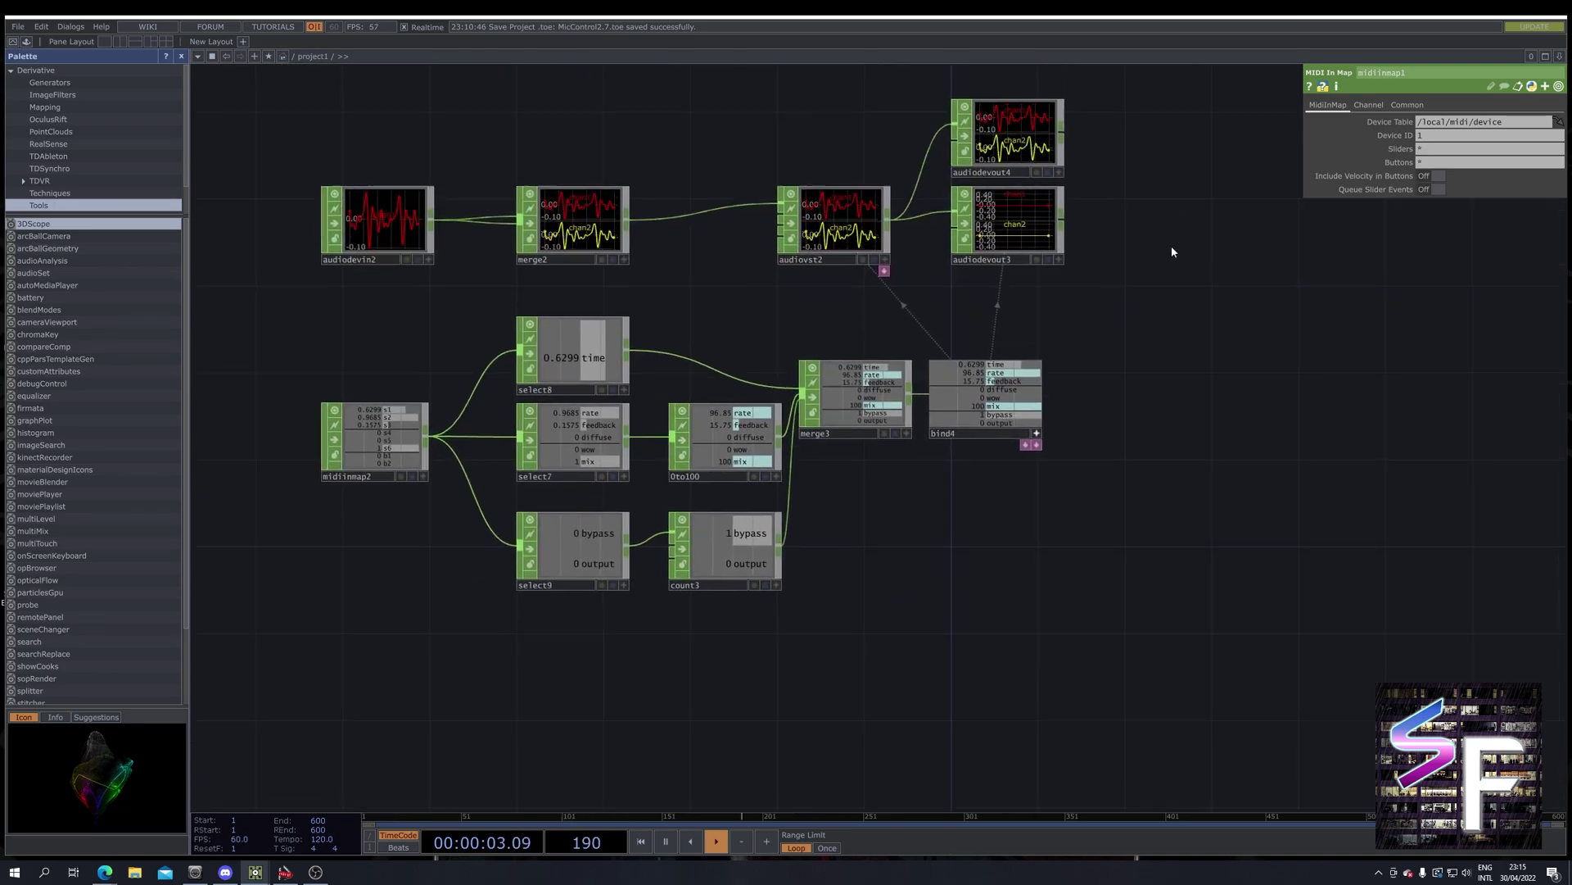
pyautogui.scroll(3, 1183, 401)
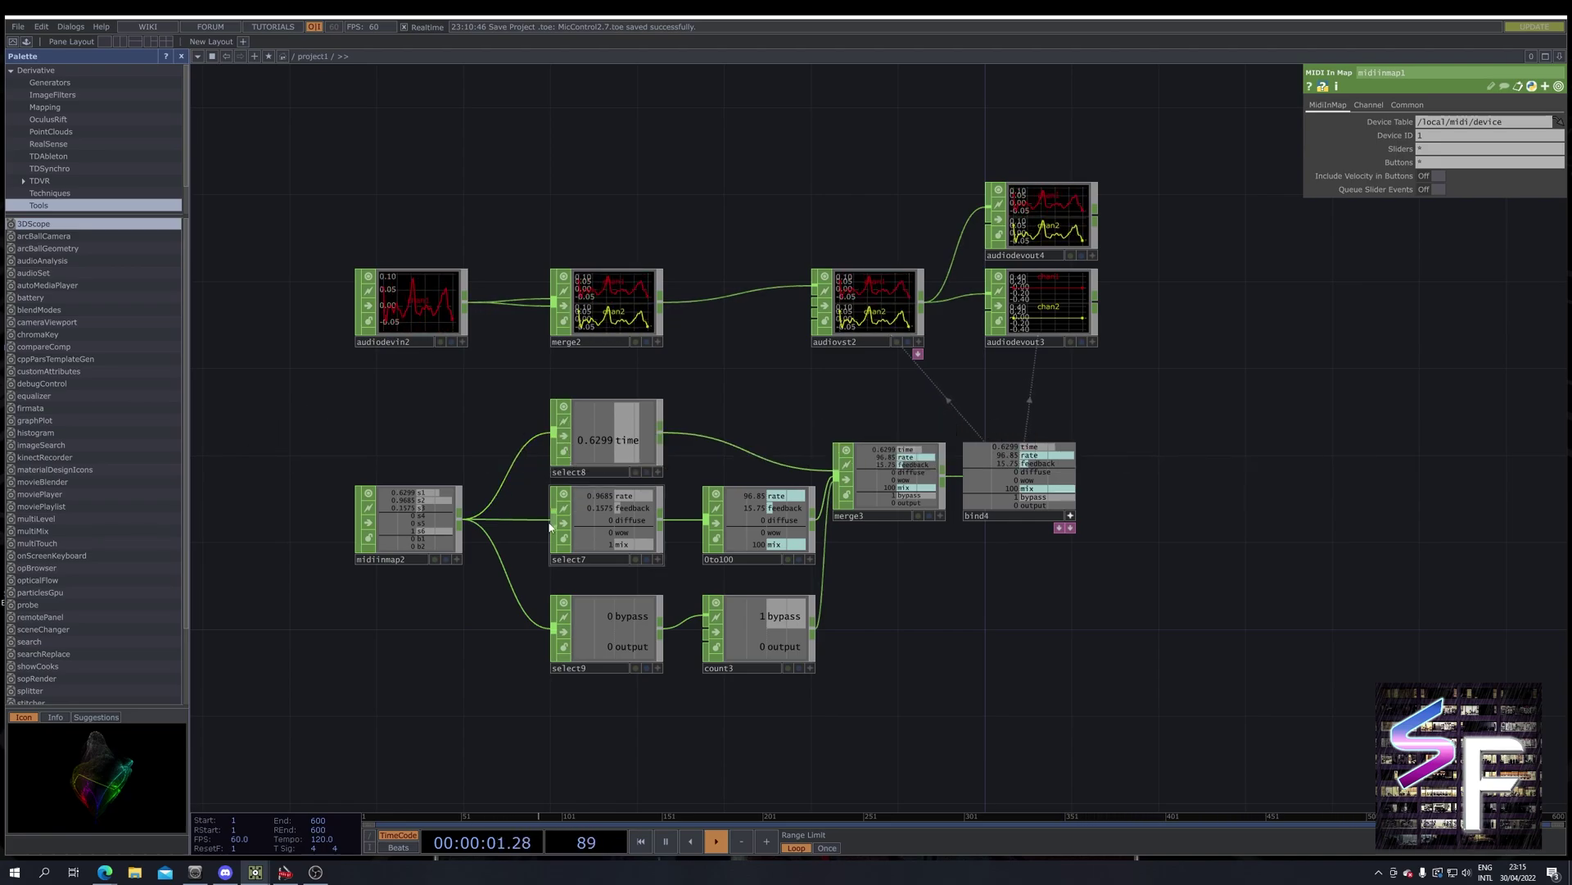
# Rename the select8 node as 0to1 and the select9 node as buttons.
pyautogui.click(602, 473)
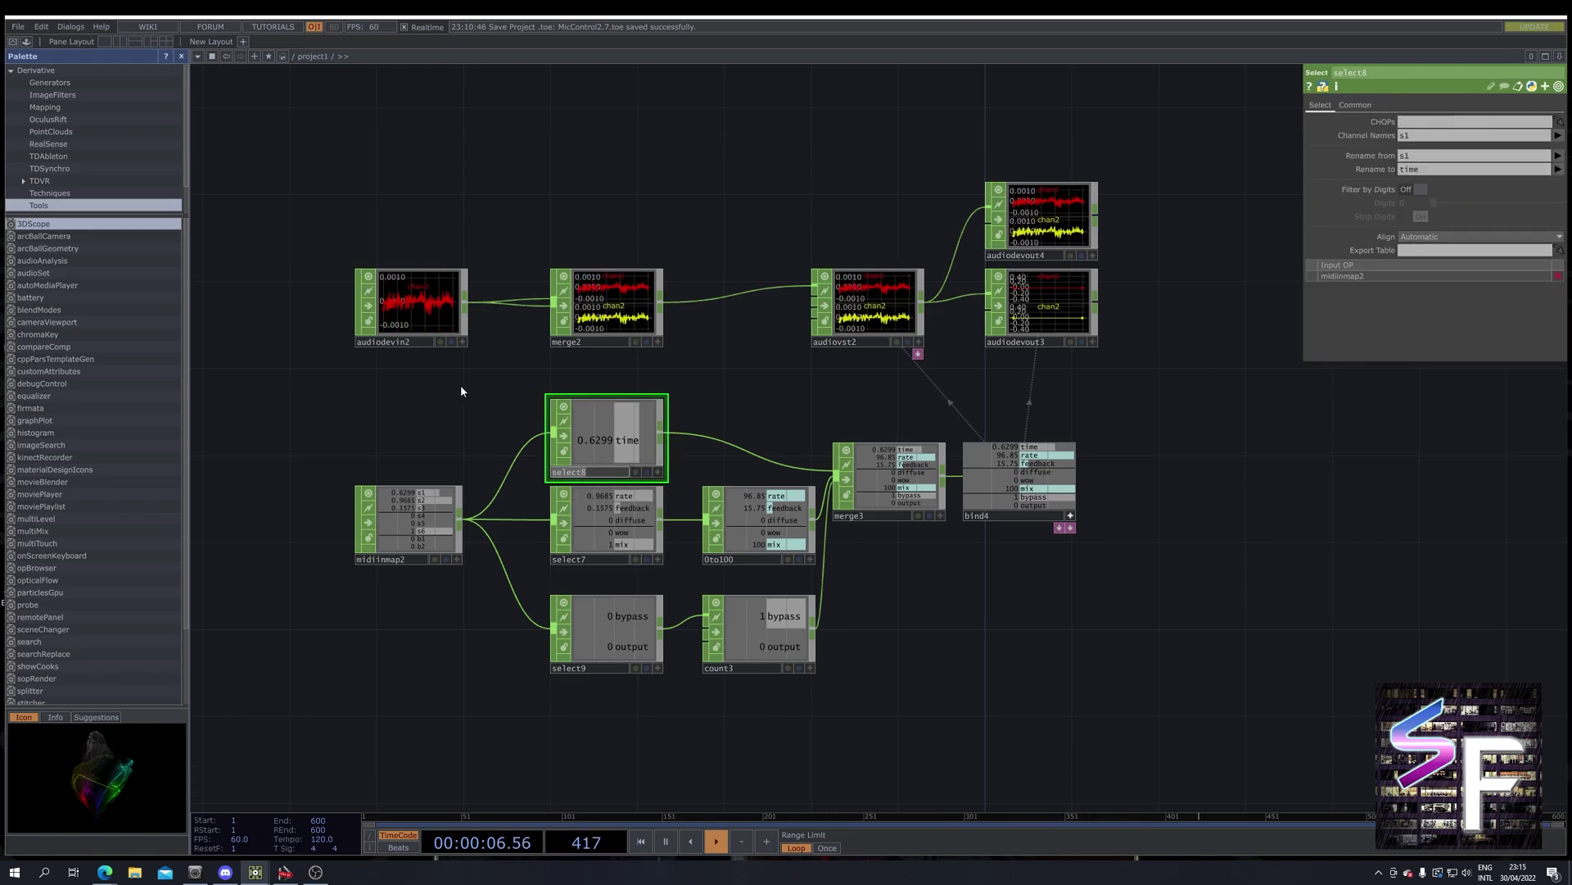
pyautogui.write('0to1')
pyautogui.press('Return')
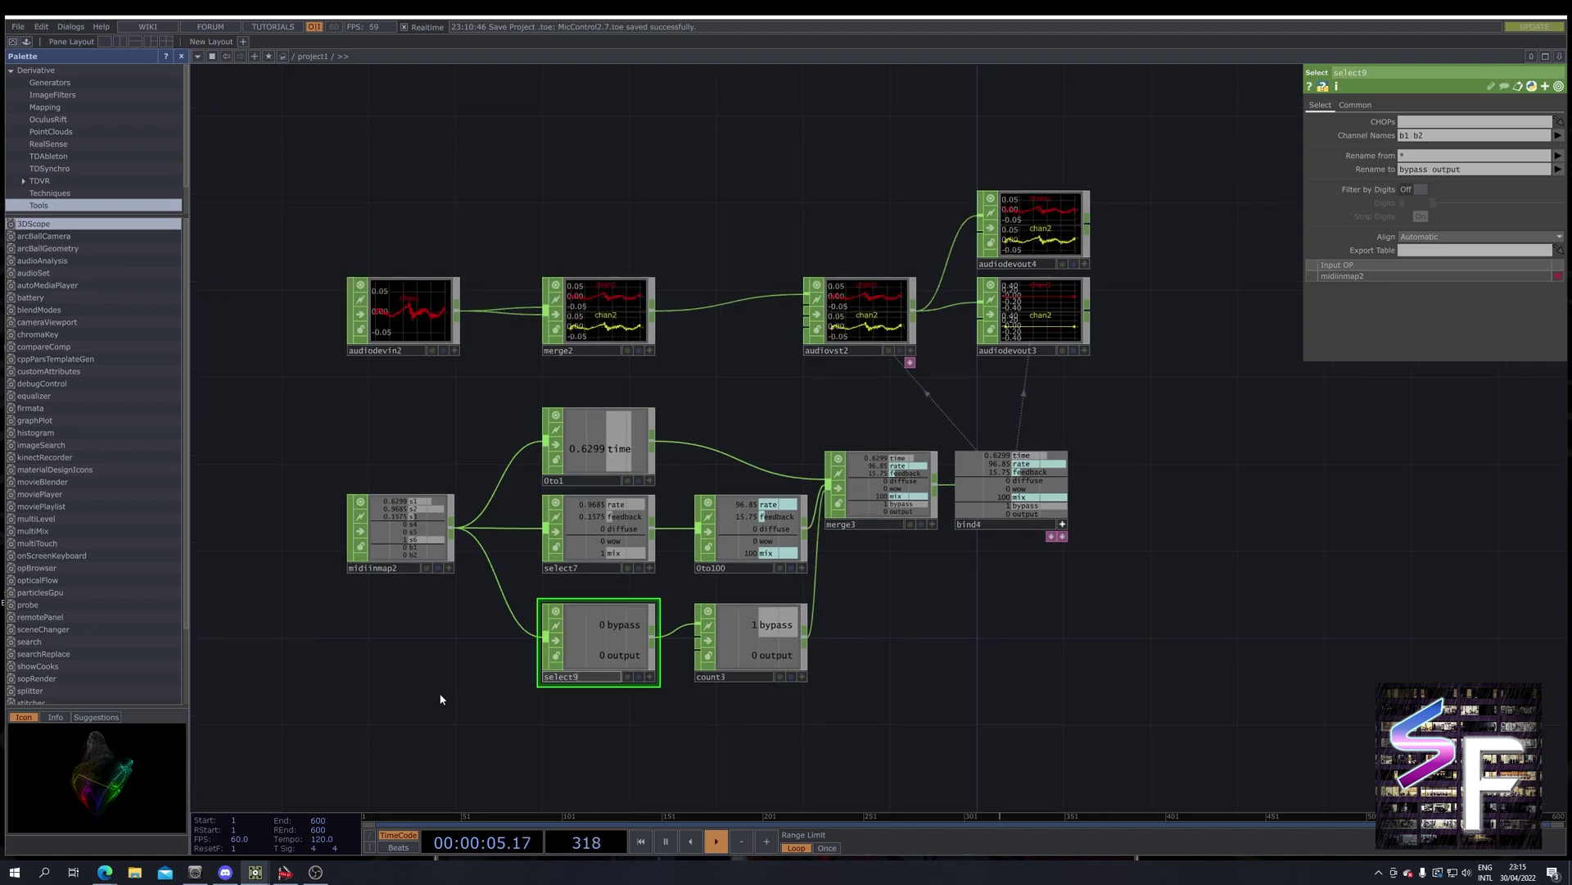
pyautogui.write('v')
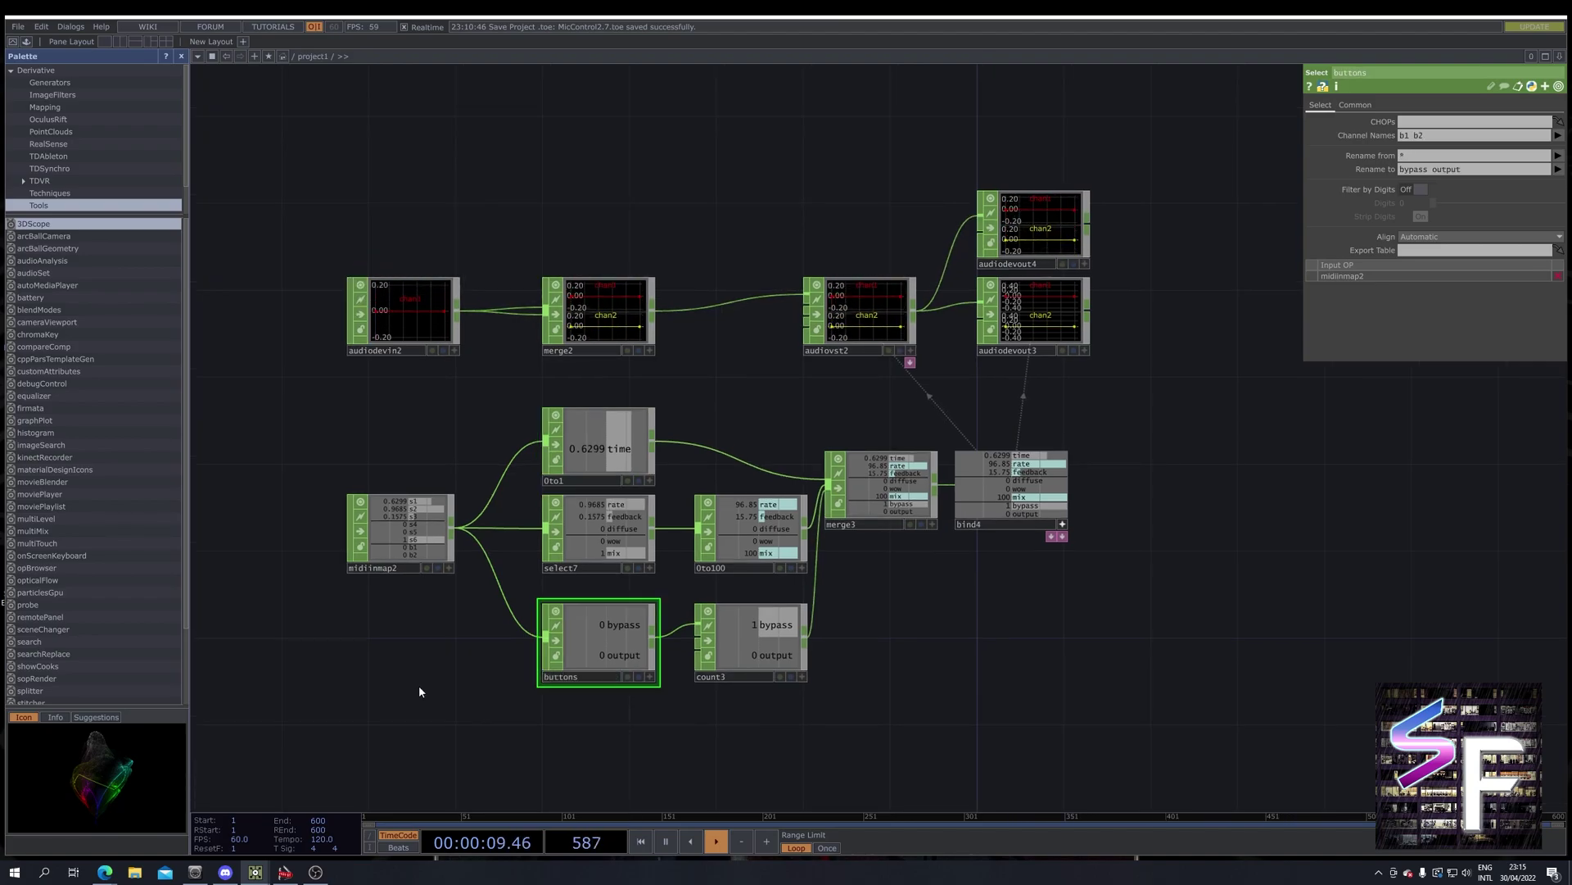
# Rename the 0to100 math node as 0to100math and the select7 node as 0to100.
pyautogui.click(592, 570)
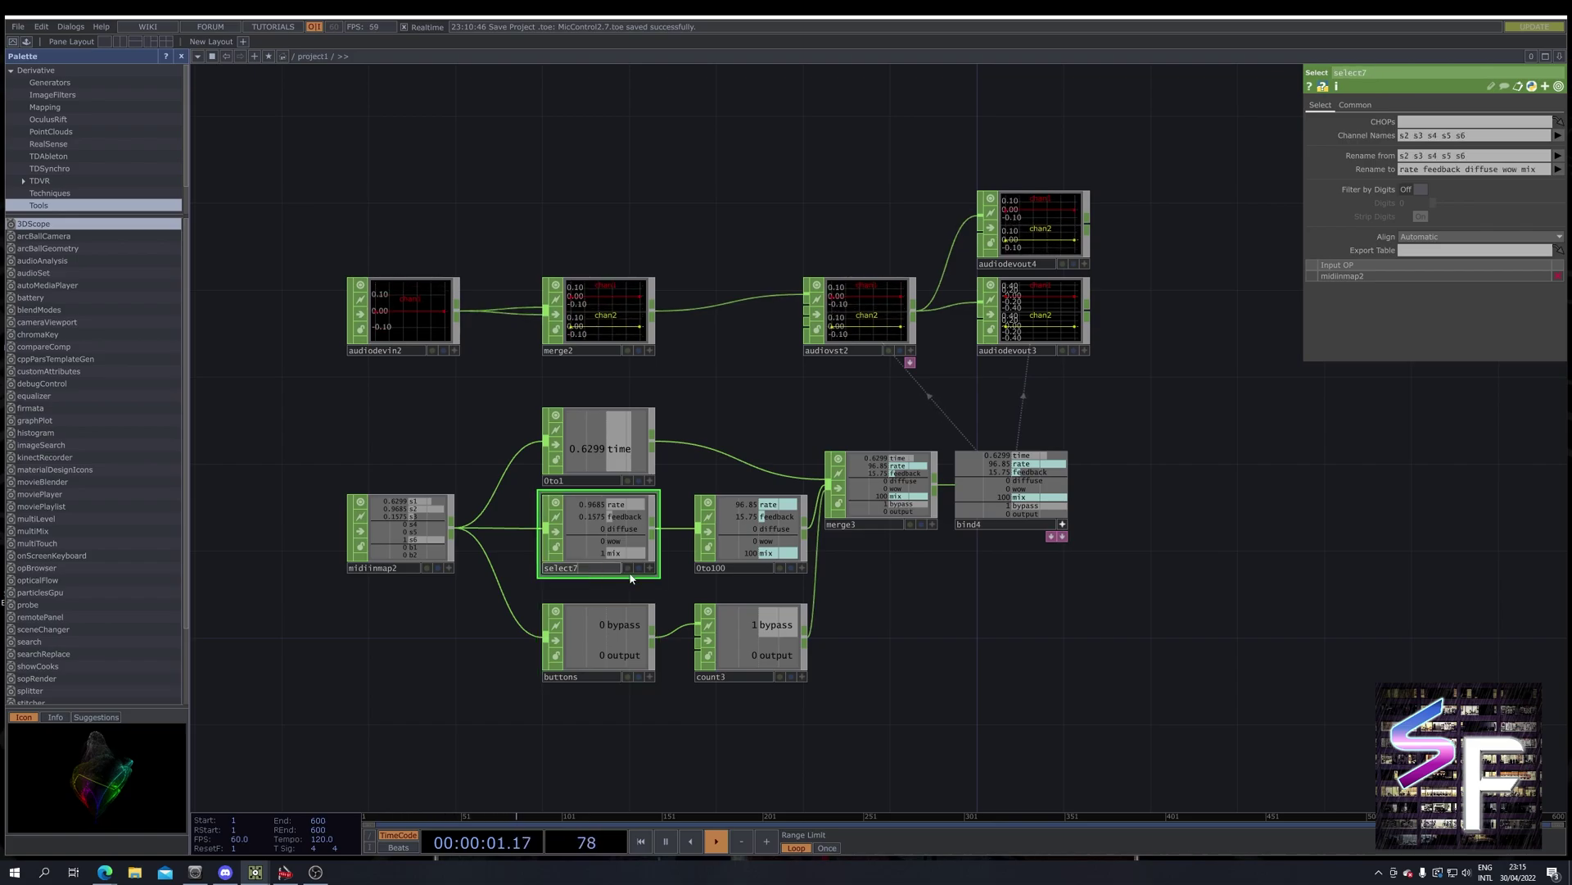
pyautogui.click(731, 573)
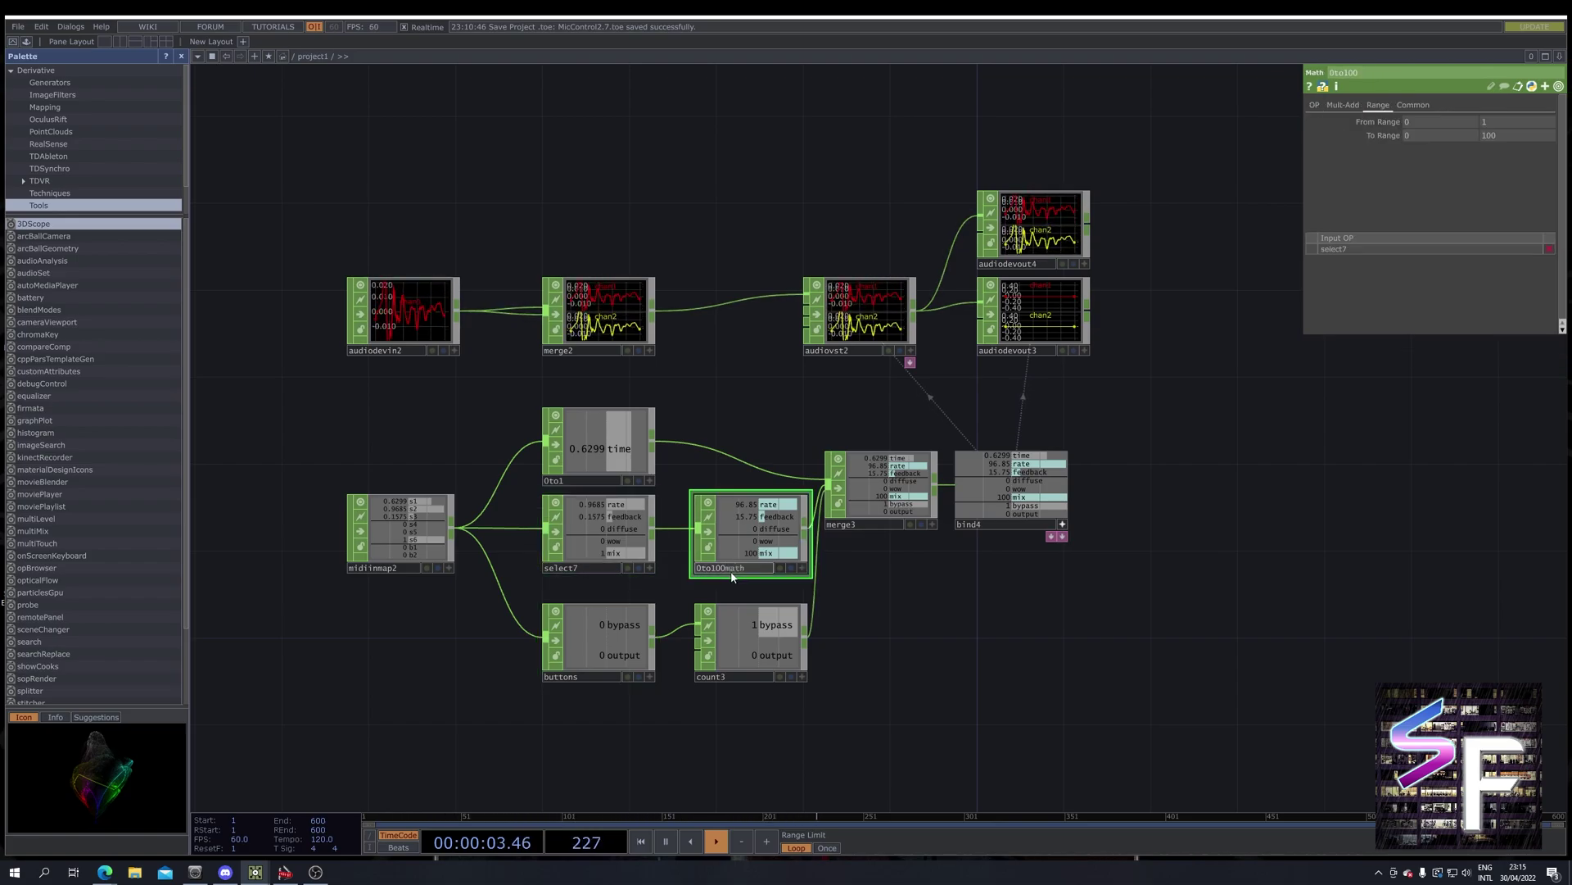
pyautogui.click(603, 571)
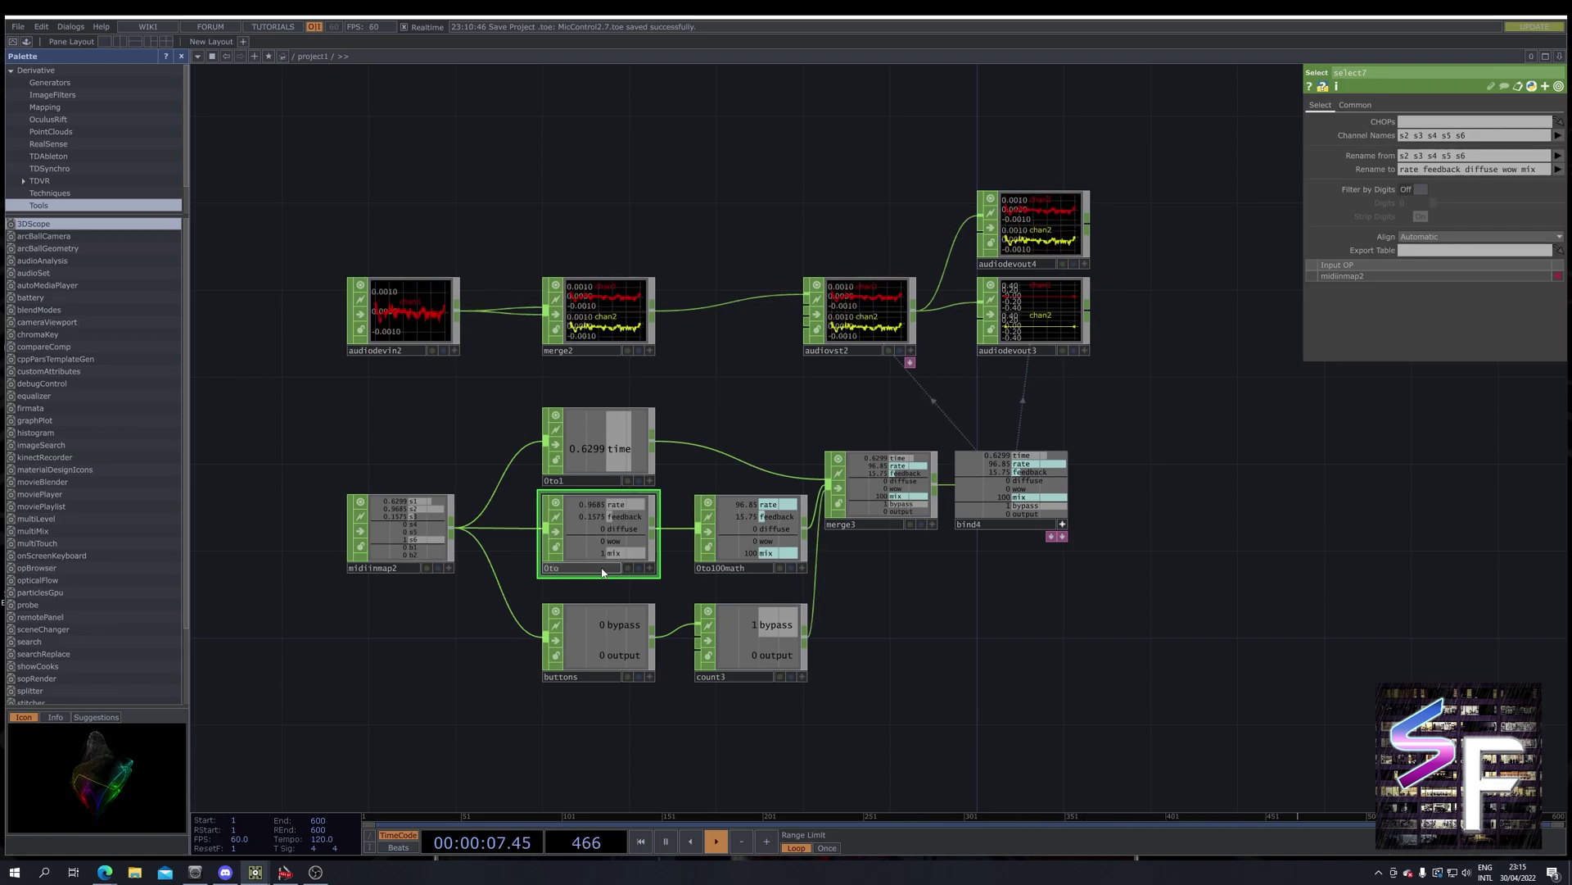
pyautogui.write('0to1000')
pyautogui.press('BackSpace')
pyautogui.press('Return')
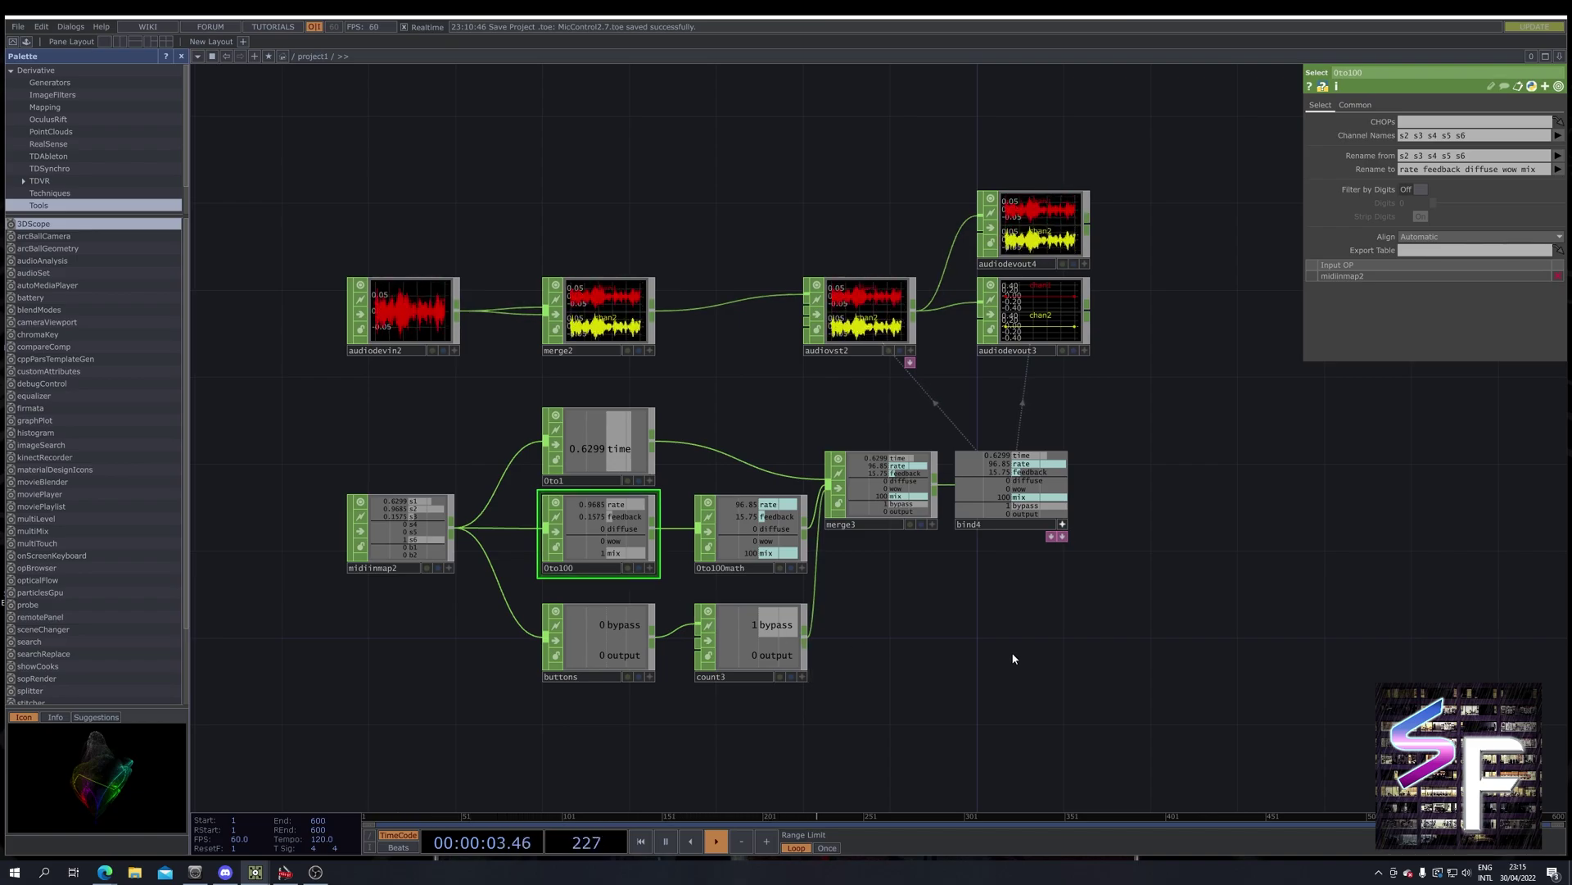
# Examine the live channels of midiinmap2 and the parameters of the 0to1, 0to100 and 0to100math nodes.
pyautogui.moveTo(1152, 625)
pyautogui.mouseDown()
pyautogui.moveTo(1099, 597)
pyautogui.moveTo(1138, 598)
pyautogui.mouseUp()
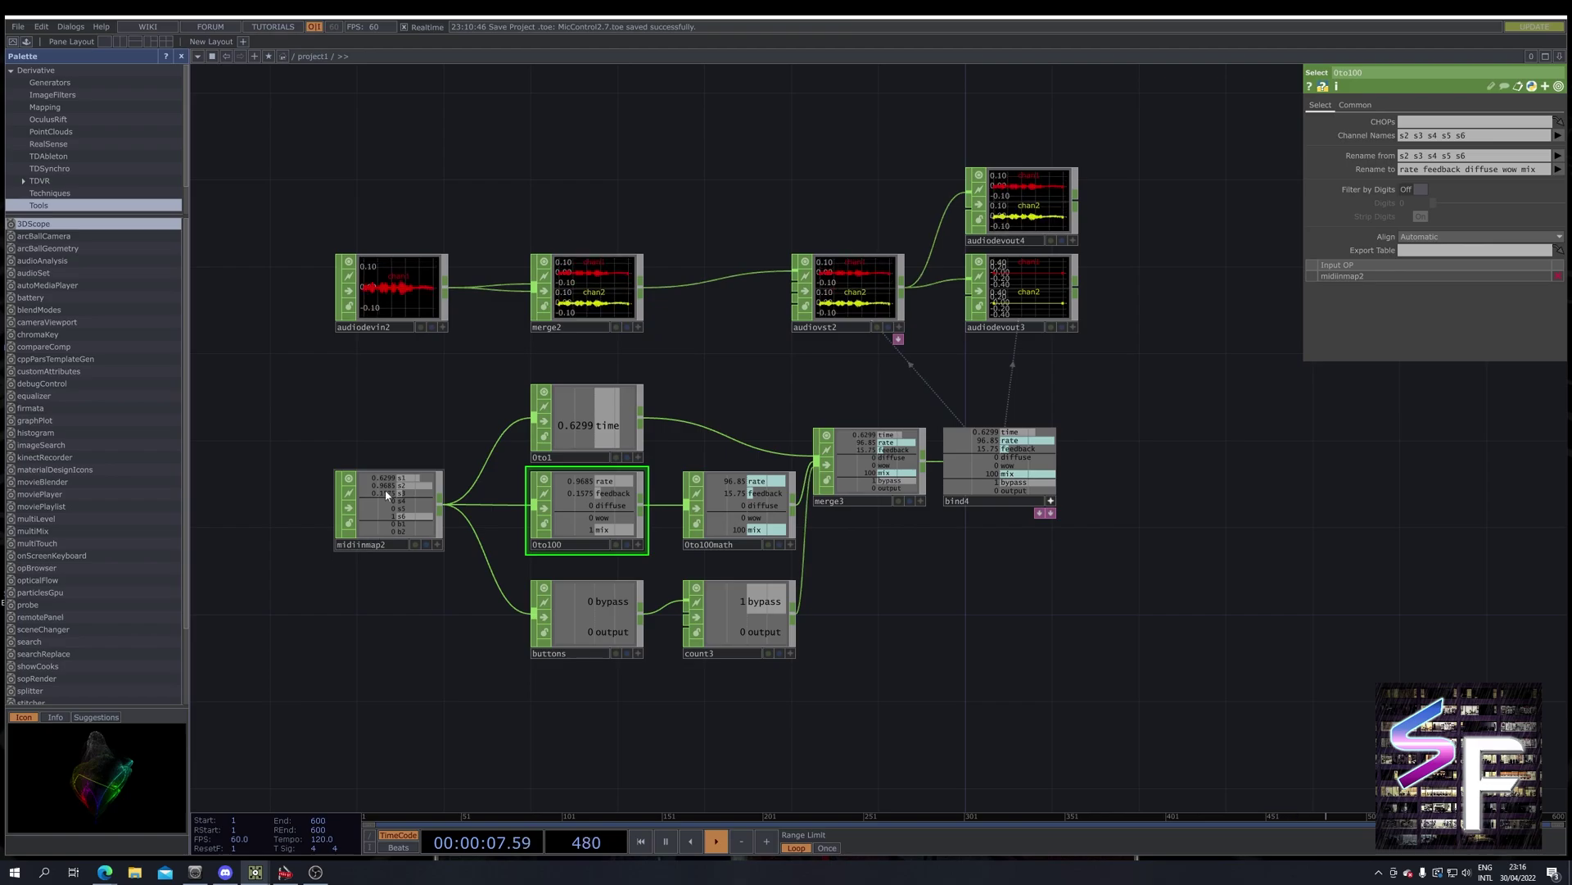
pyautogui.scroll(2, 393, 516)
pyautogui.moveTo(465, 379); pyautogui.dragTo(431, 400)
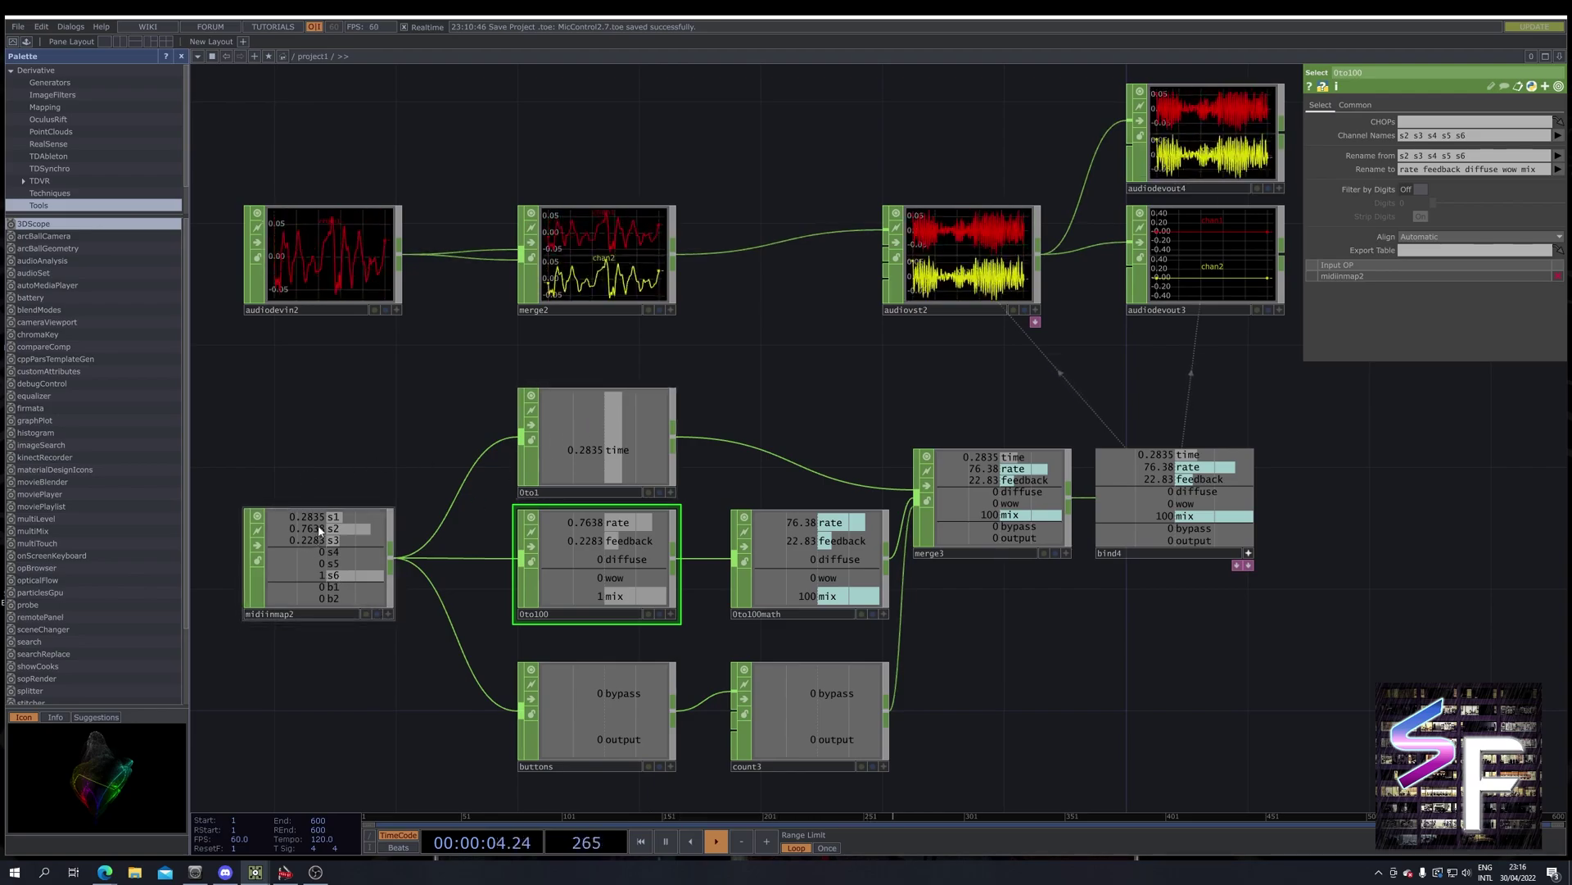
pyautogui.click(617, 440)
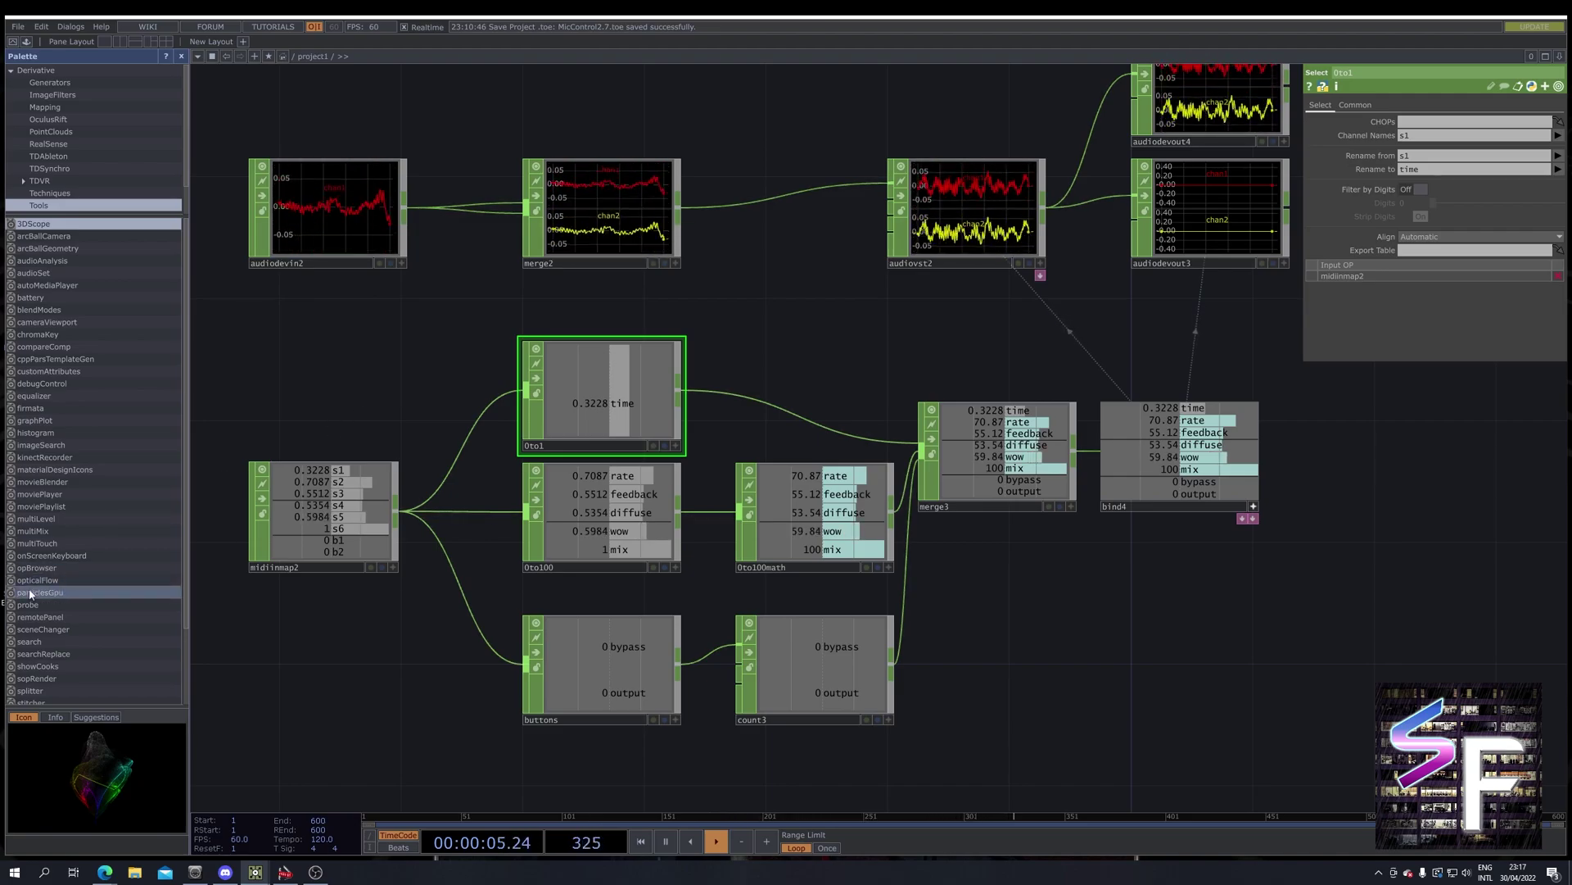
pyautogui.click(301, 507)
pyautogui.click(606, 508)
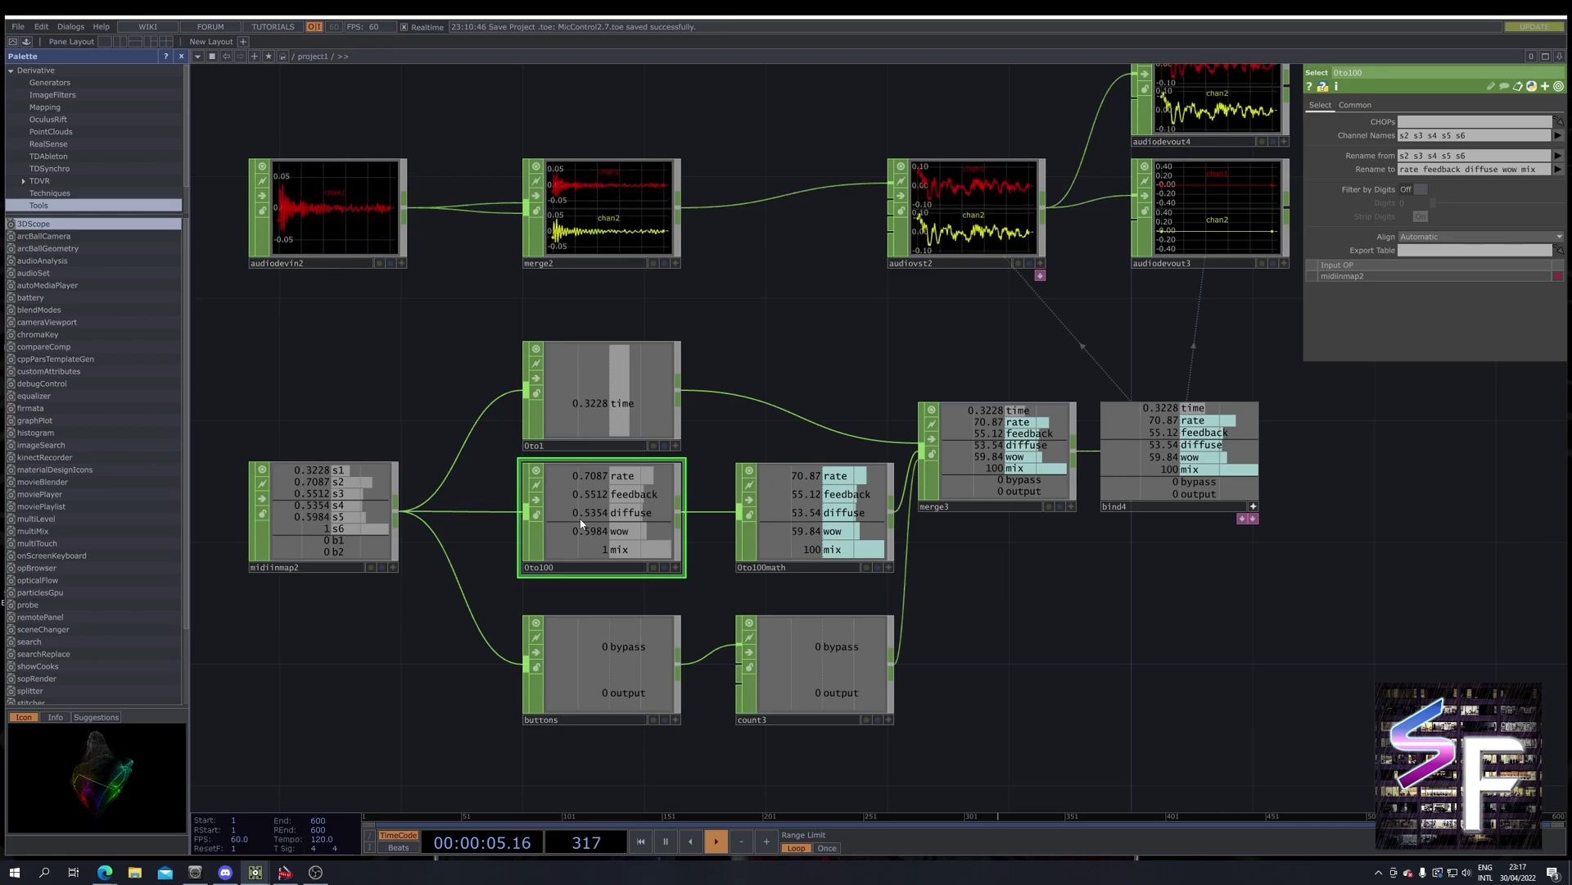
pyautogui.click(796, 525)
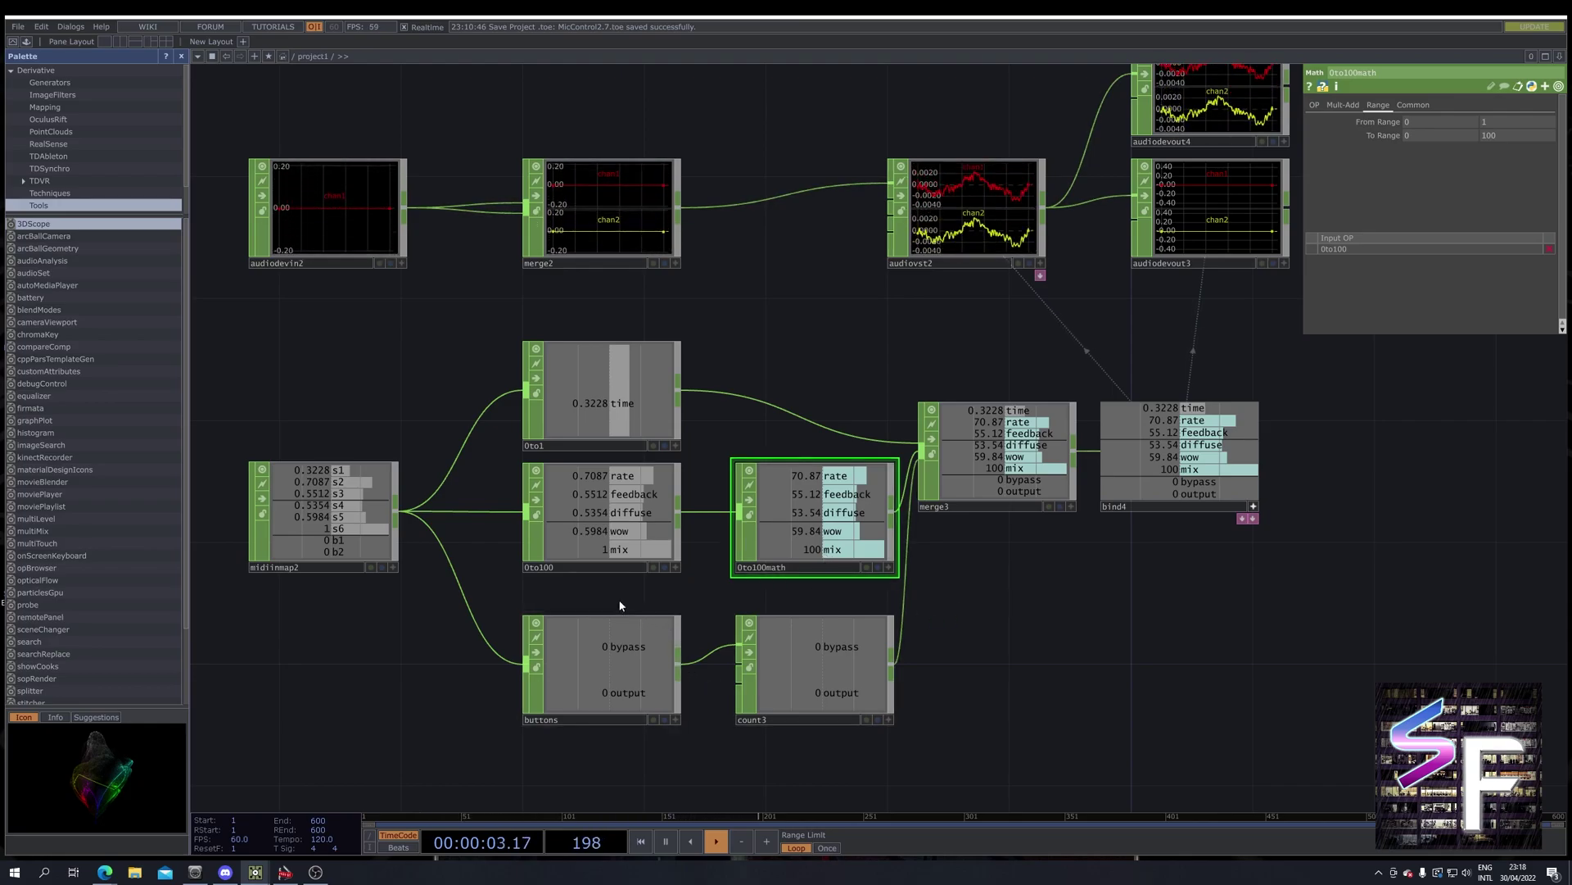
# Move the buttons and count3 nodes up, closer beneath 0to100 and 0to100math.
pyautogui.moveTo(601, 680); pyautogui.dragTo(600, 649)
pyautogui.moveTo(805, 677); pyautogui.dragTo(806, 646)
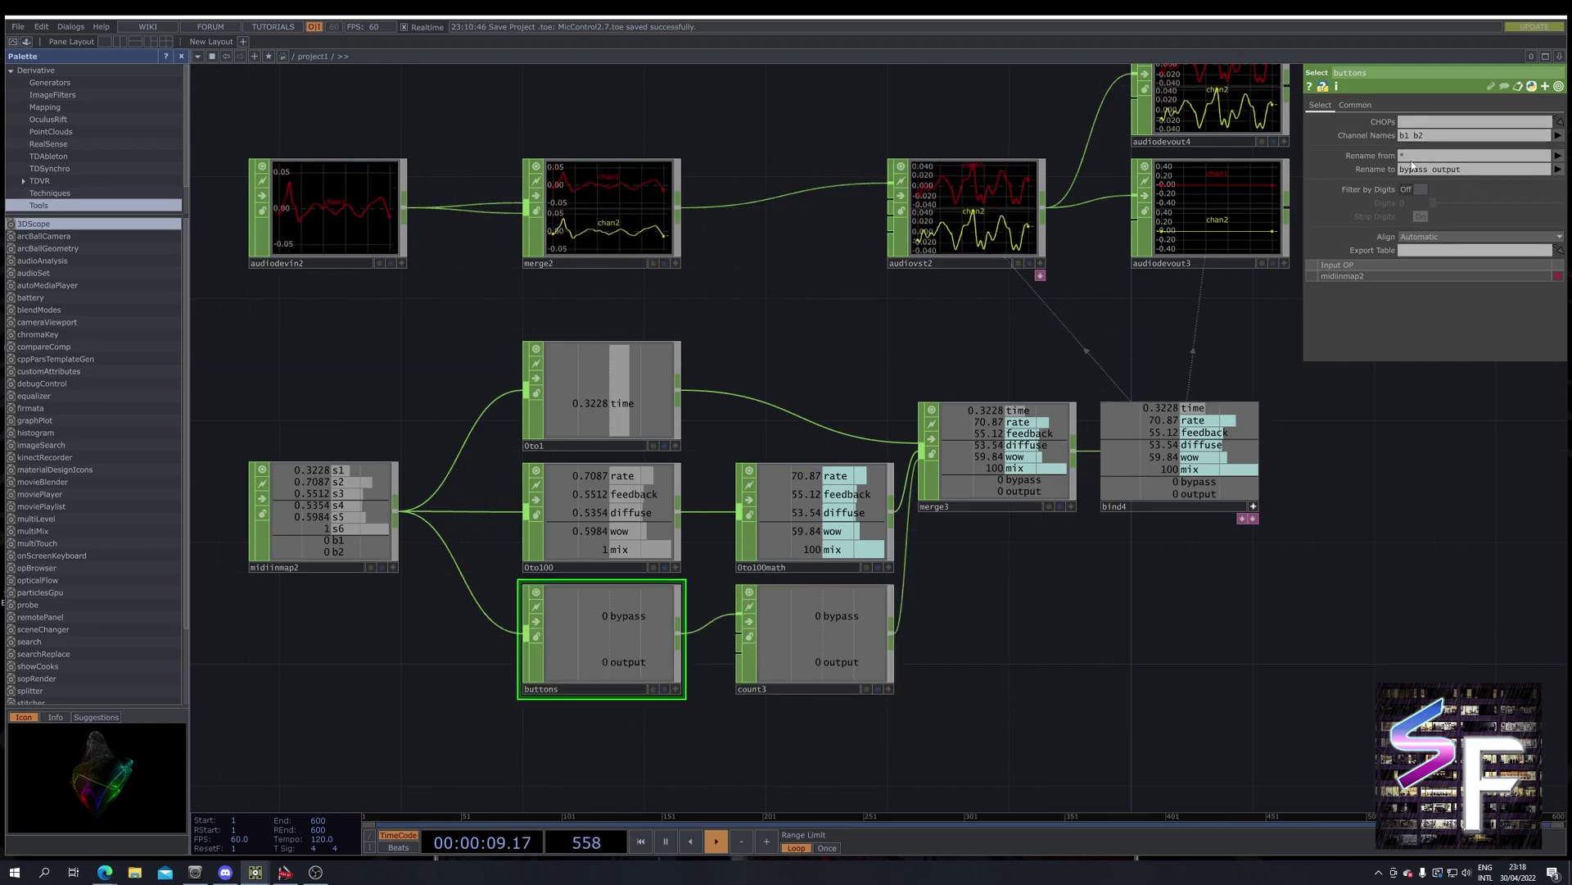
# Inspect the channel renaming in buttons, the count3 settings and the inputs of merge3 feeding bind4.
pyautogui.moveTo(1210, 352); pyautogui.dragTo(1216, 356)
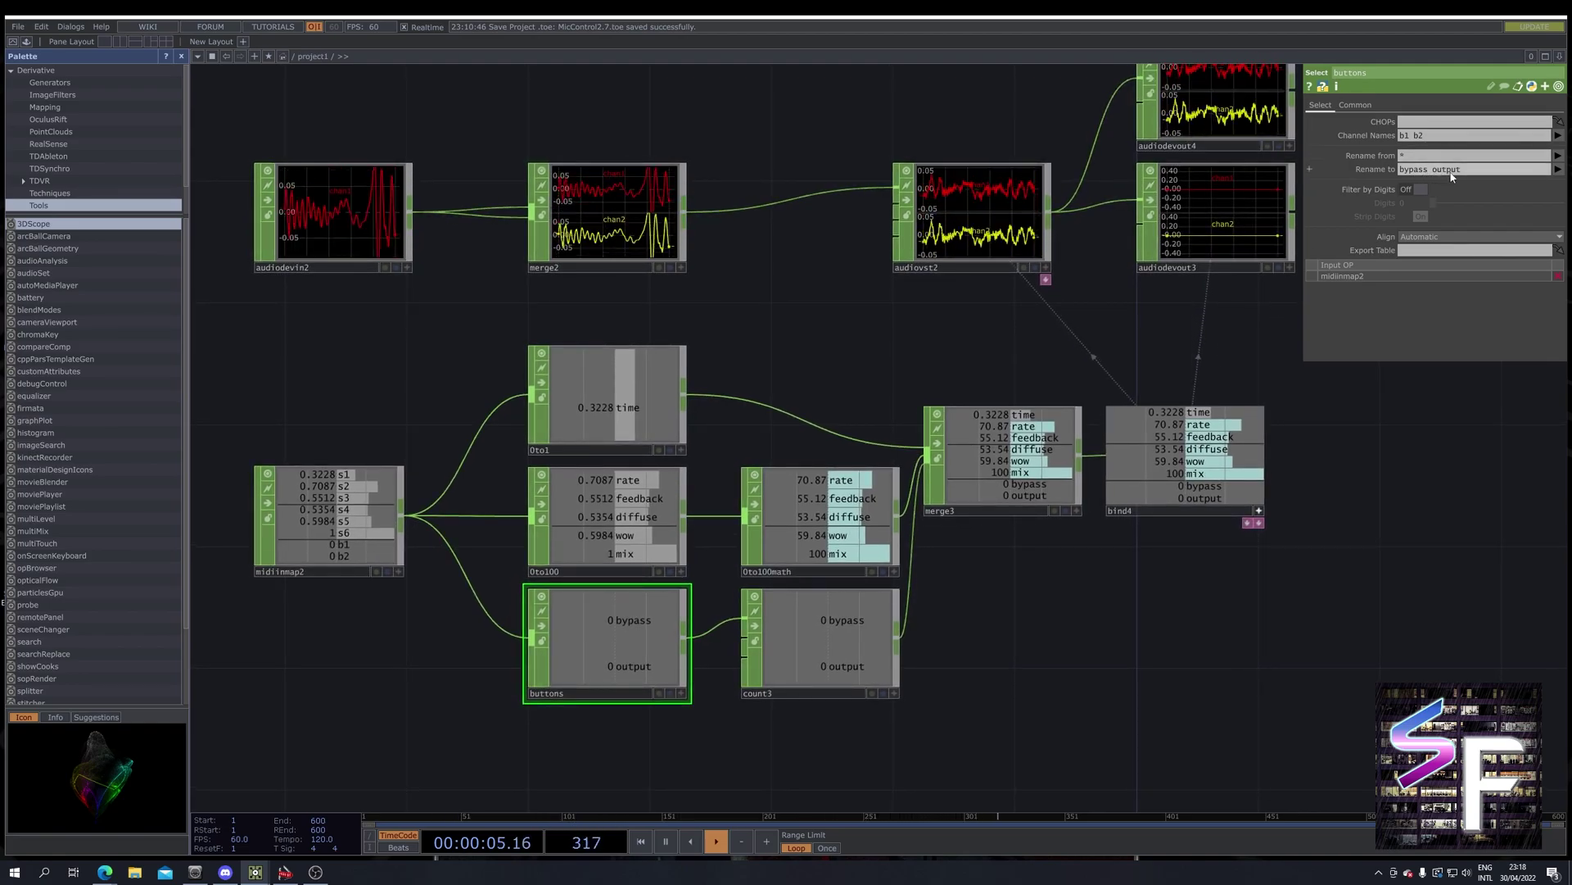
pyautogui.moveTo(1066, 630); pyautogui.dragTo(1055, 632)
pyautogui.click(800, 647)
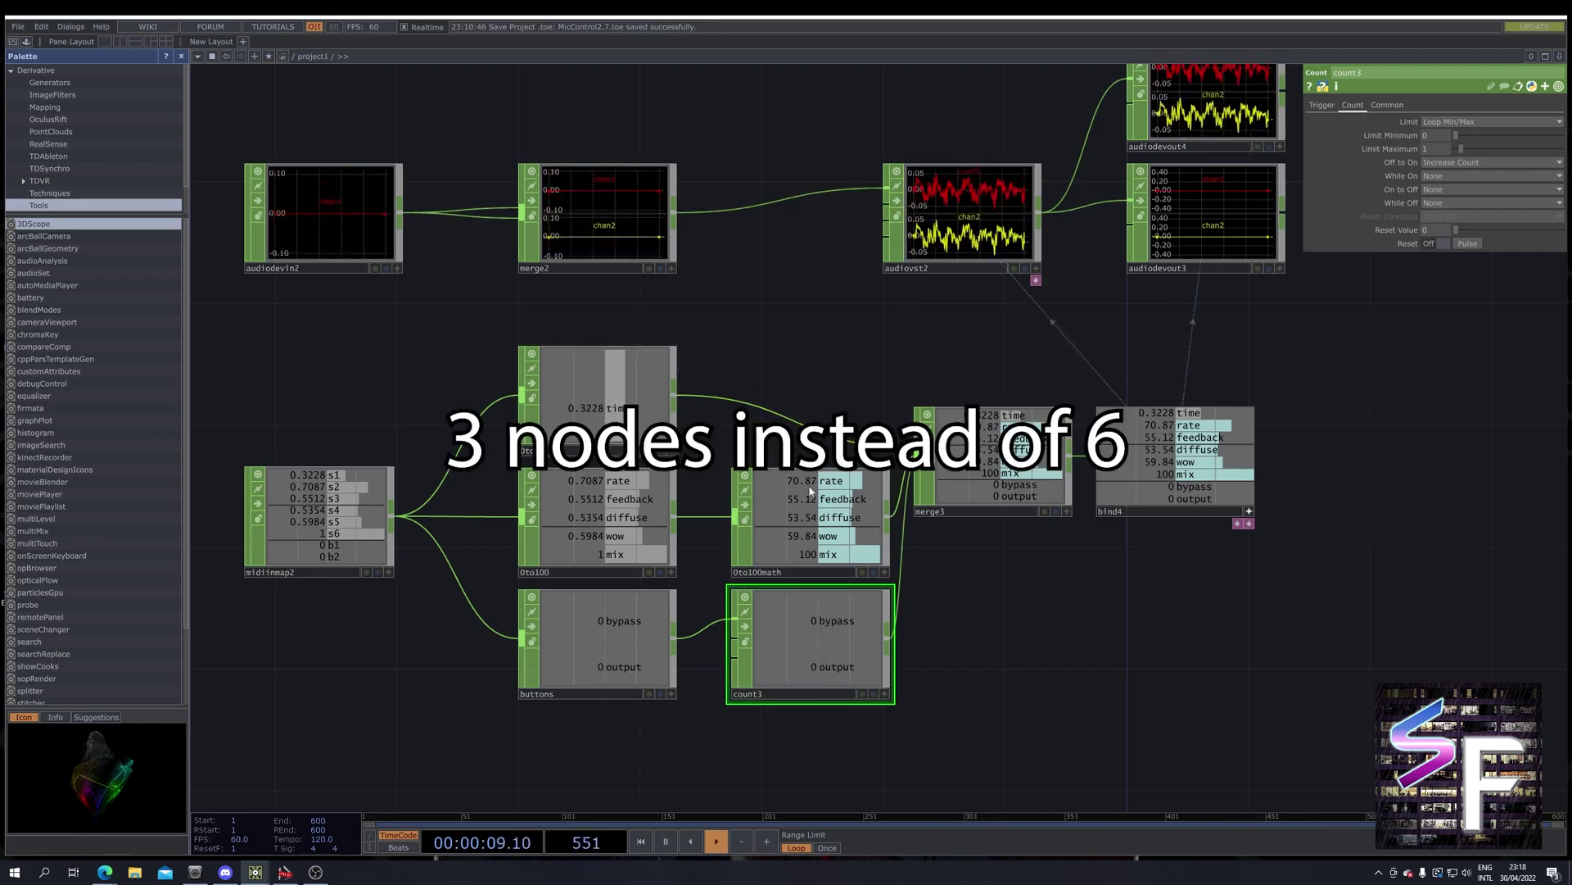
pyautogui.click(1014, 489)
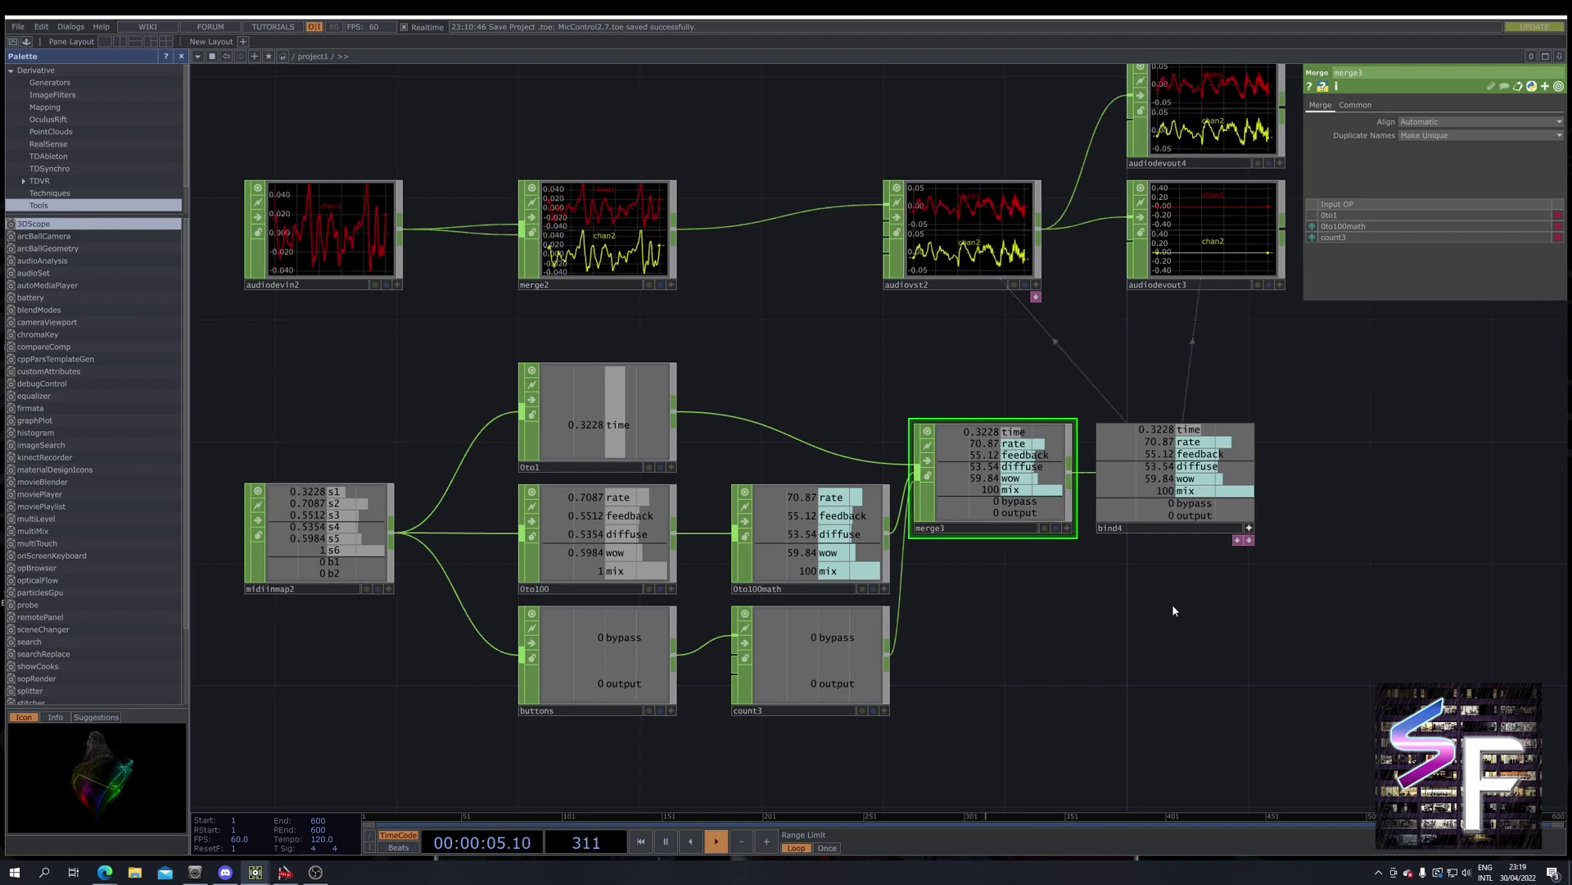
pyautogui.moveTo(1172, 603); pyautogui.dragTo(1161, 606)
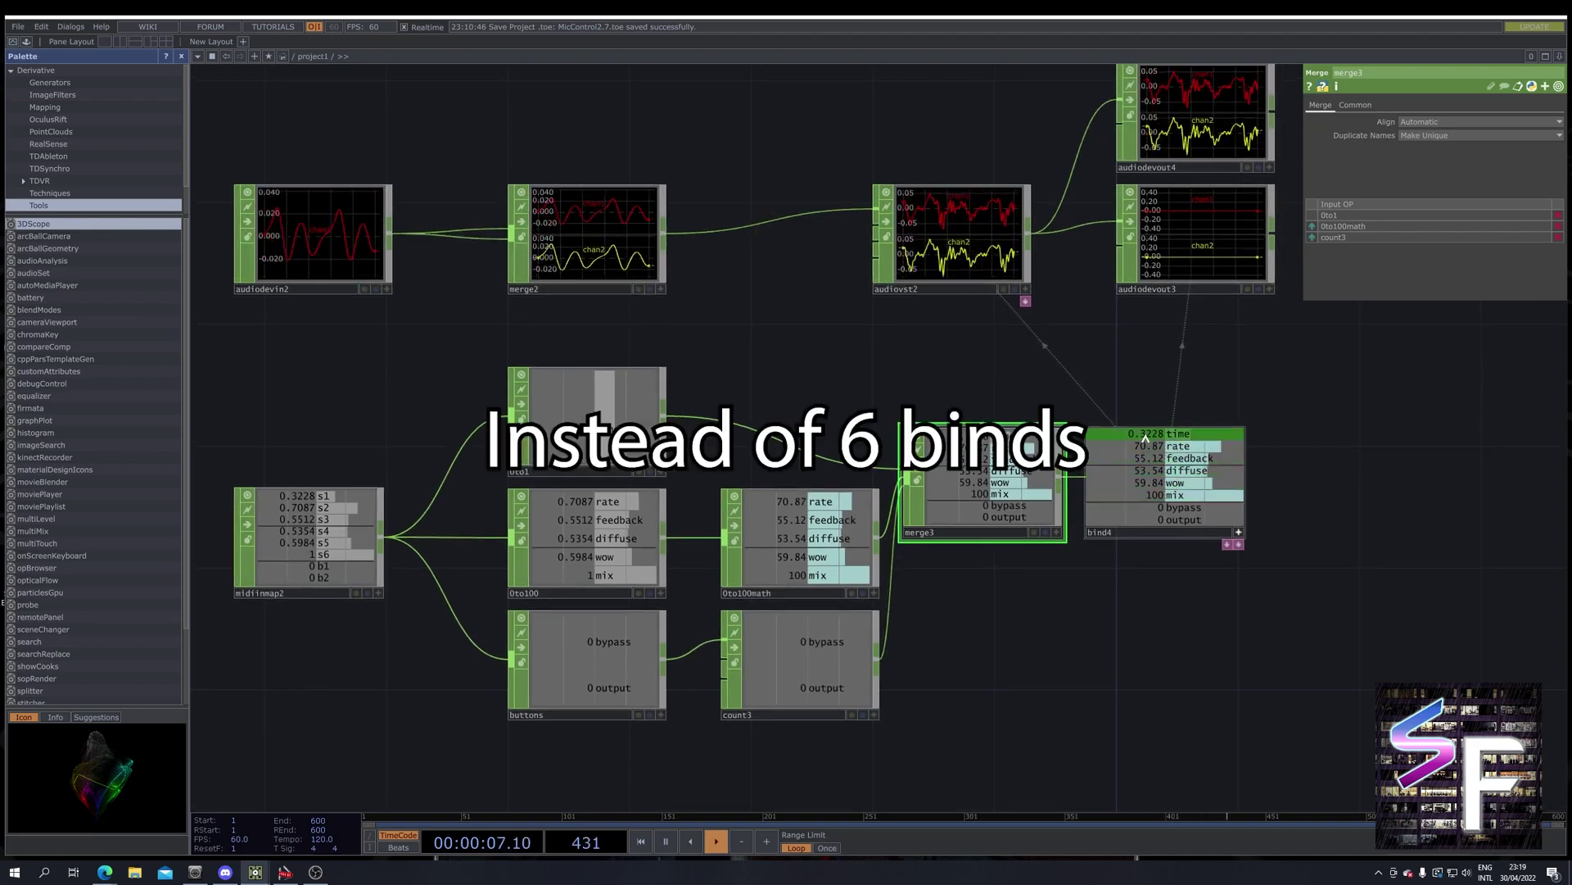
pyautogui.moveTo(1316, 606); pyautogui.dragTo(1324, 620)
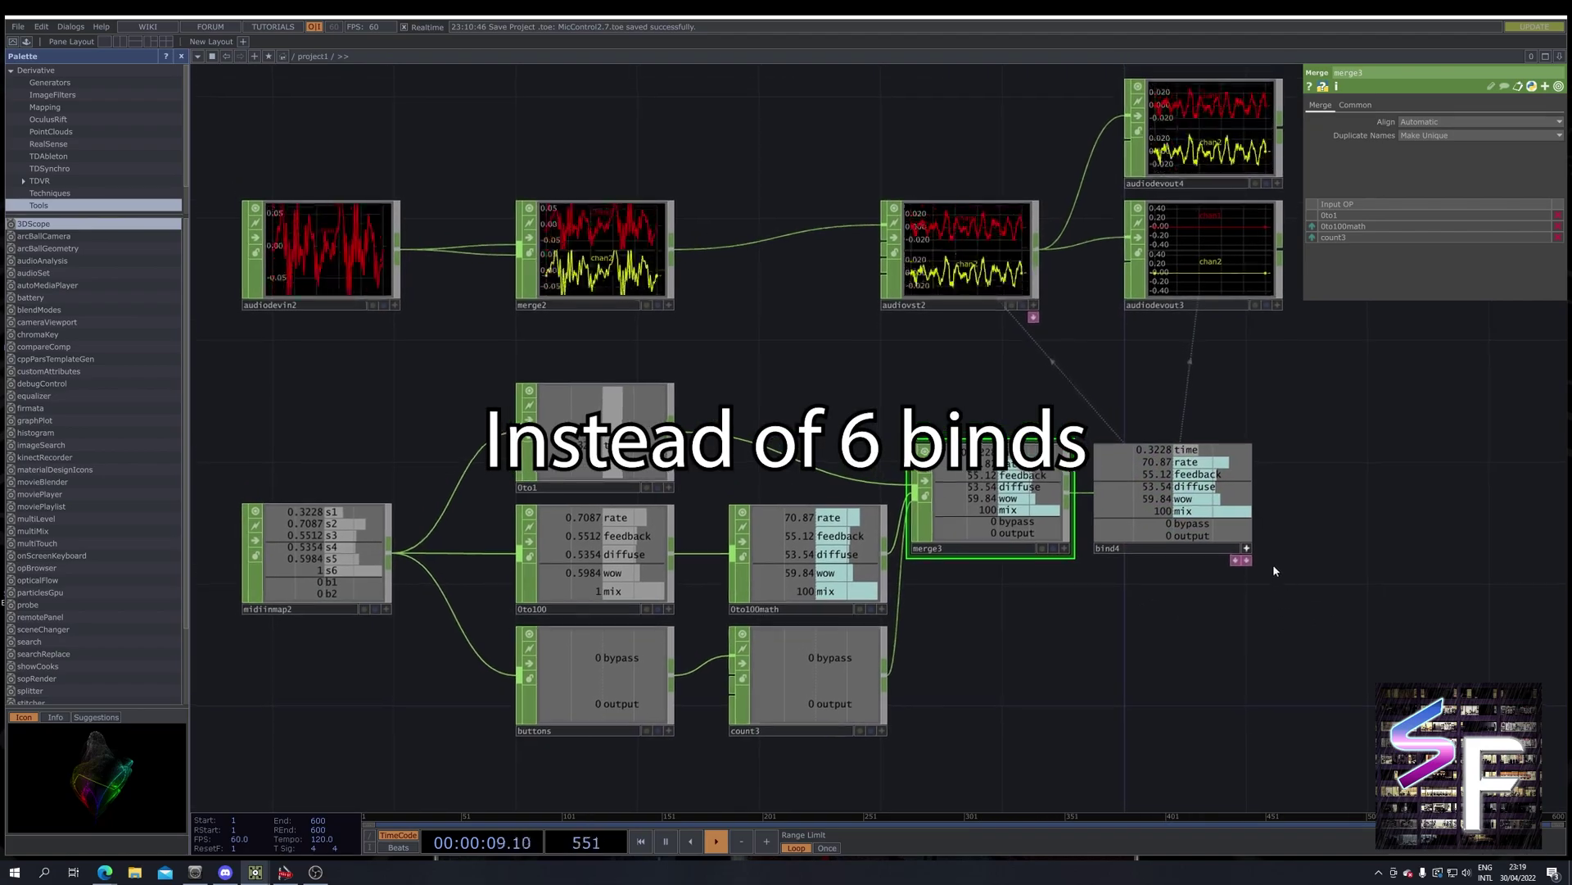
# Activate bind4's viewer and bind its rate channel to the Sample Rate parameter of audiovst2.
pyautogui.click(1247, 549)
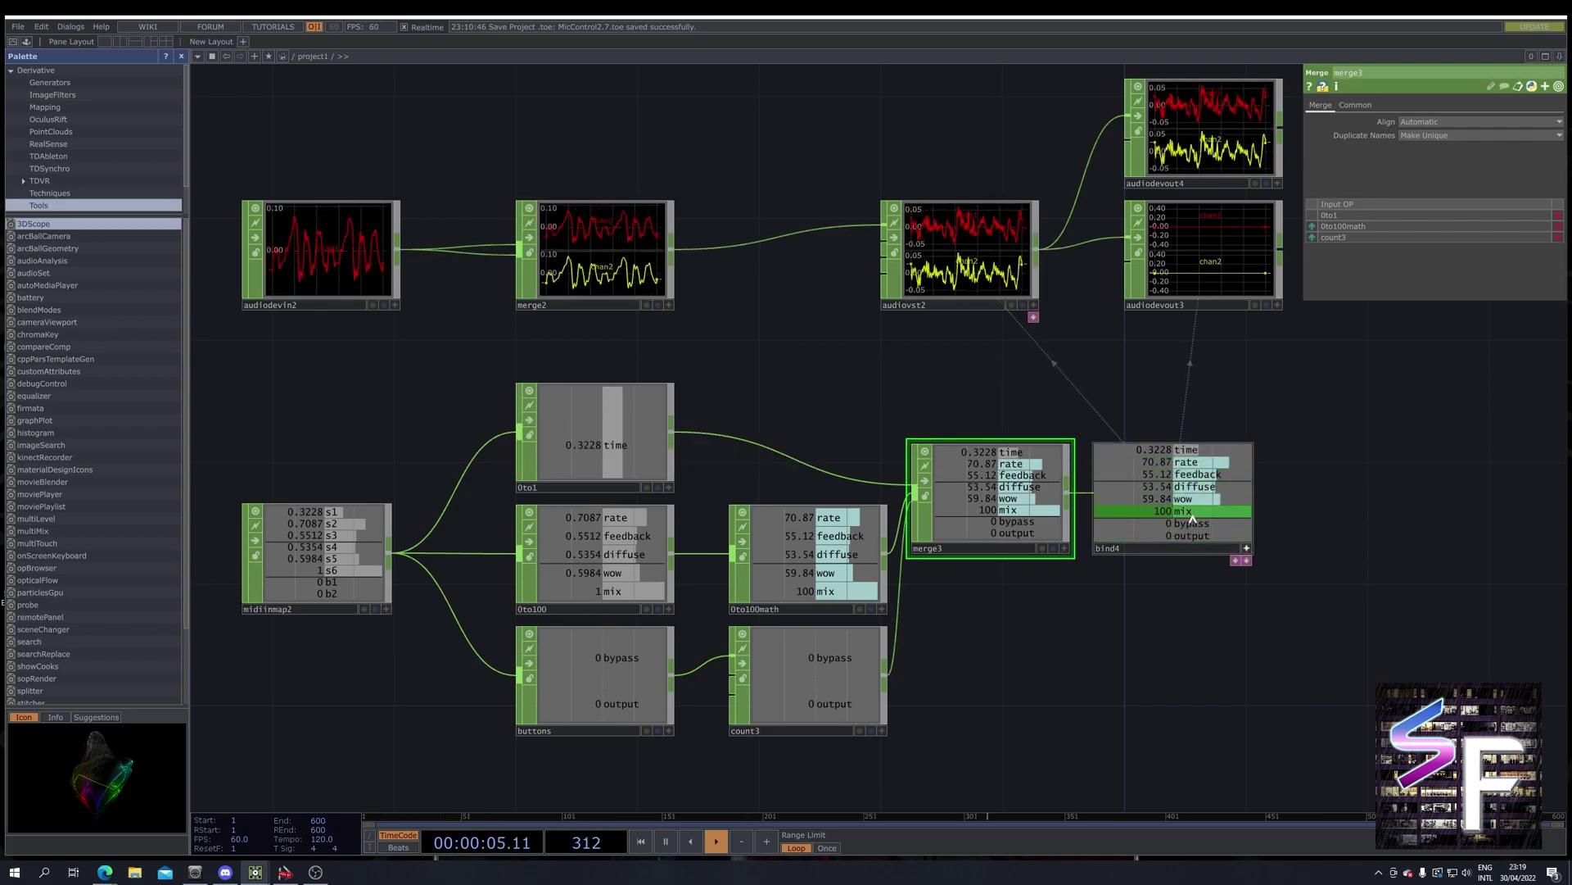
pyautogui.moveTo(1390, 452); pyautogui.dragTo(1387, 467)
pyautogui.click(999, 301)
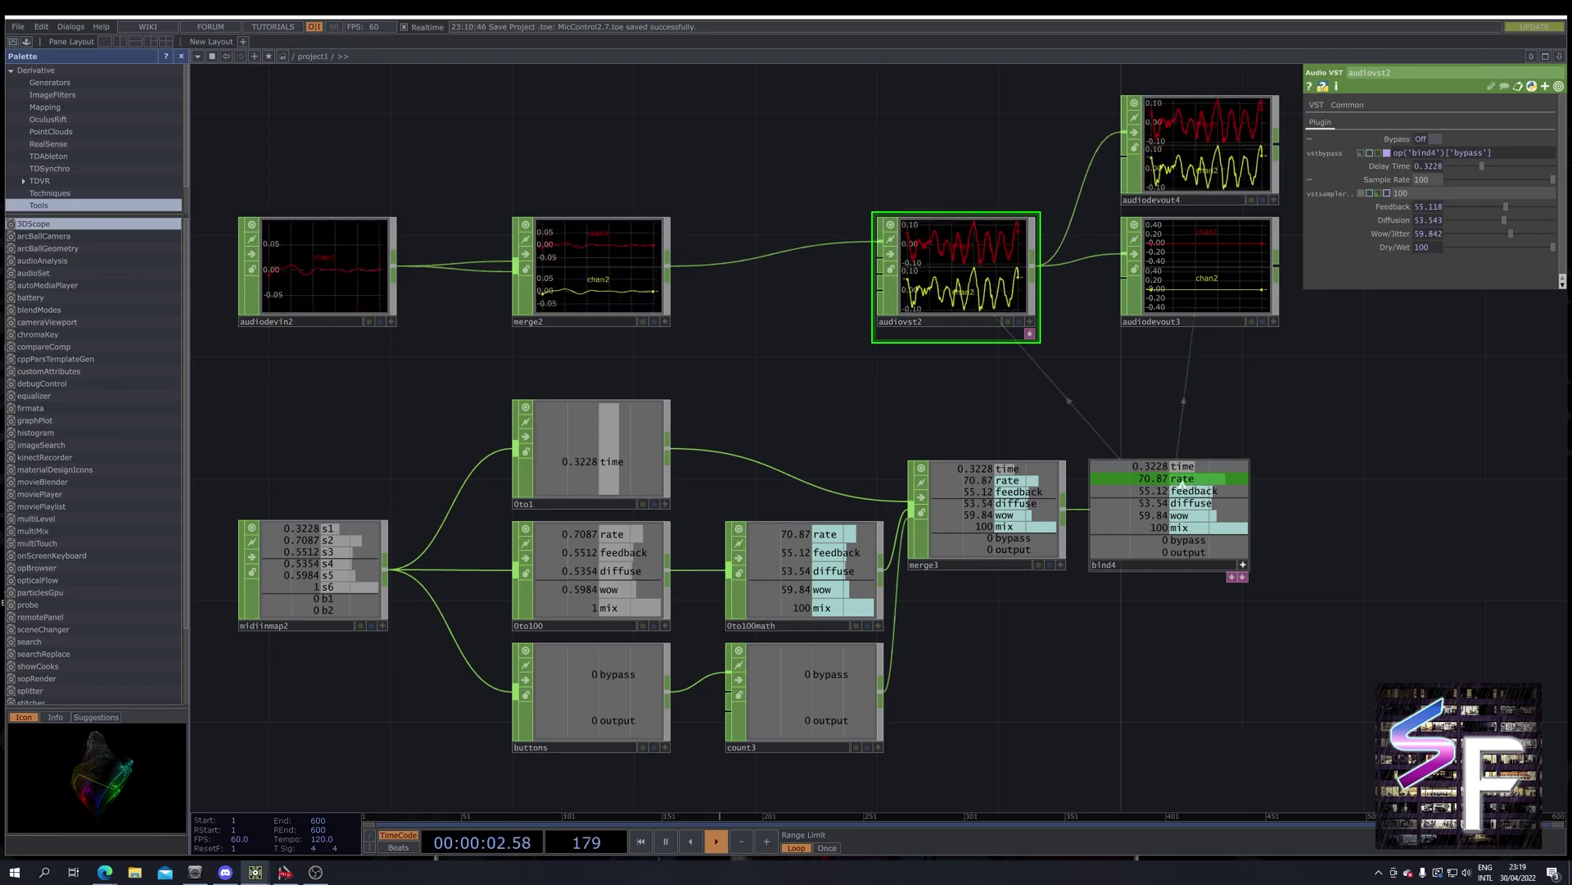
pyautogui.moveTo(1419, 182); pyautogui.dragTo(1421, 183)
pyautogui.click(1423, 177)
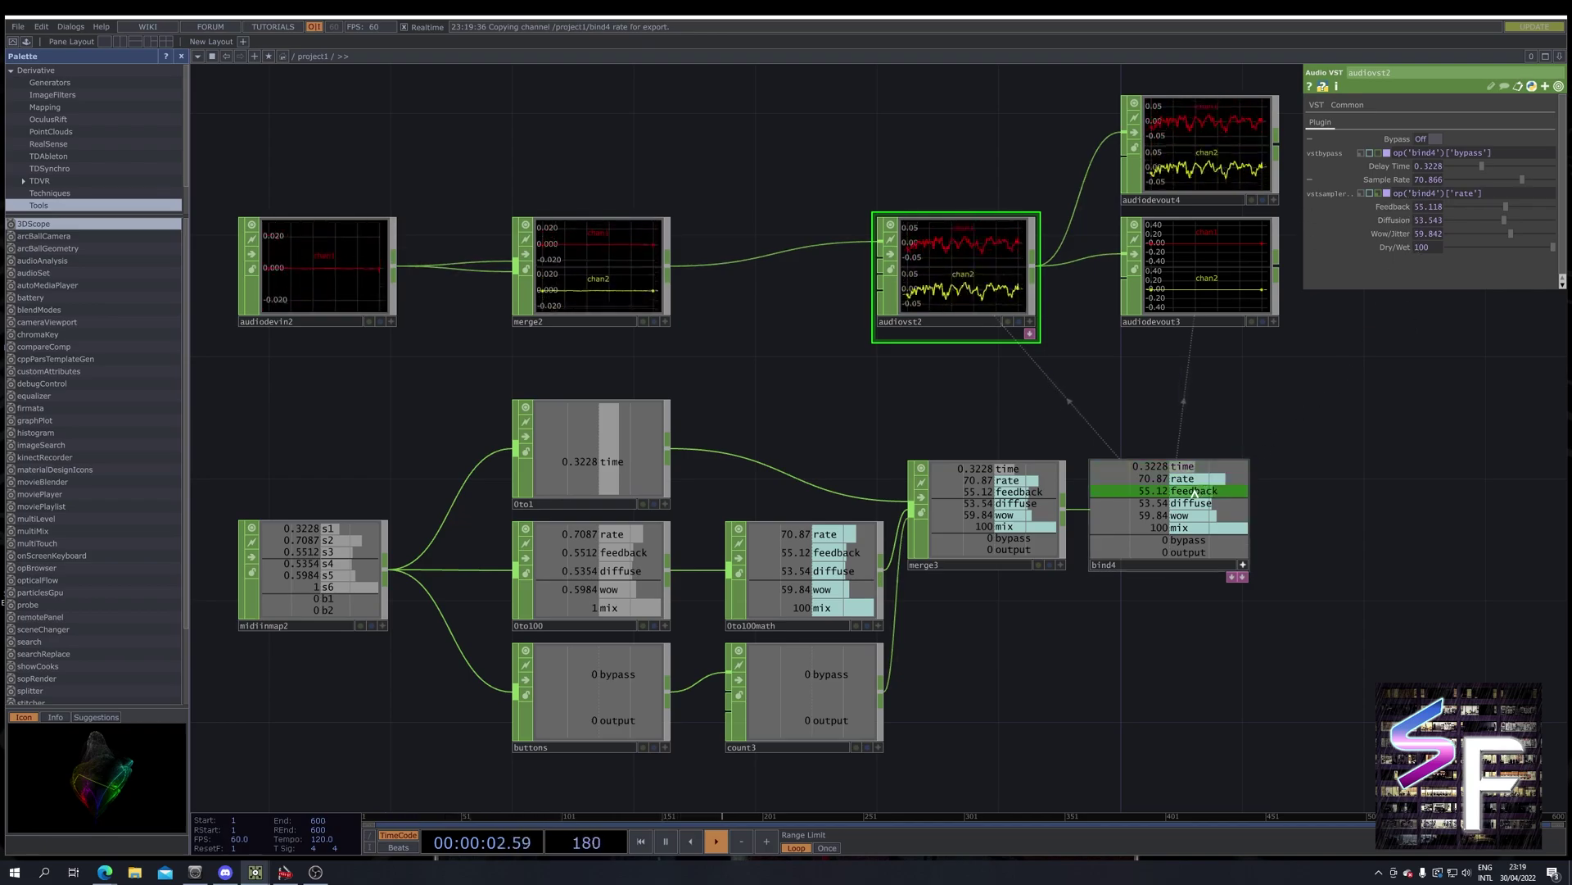
# Bind bind4's feedback channel to the Feedback parameter of audiovst2, and expand the Diffusion and Wow/Jitter parameters to show their bindings.
pyautogui.moveTo(1193, 491); pyautogui.dragTo(1427, 180)
pyautogui.click(1381, 224)
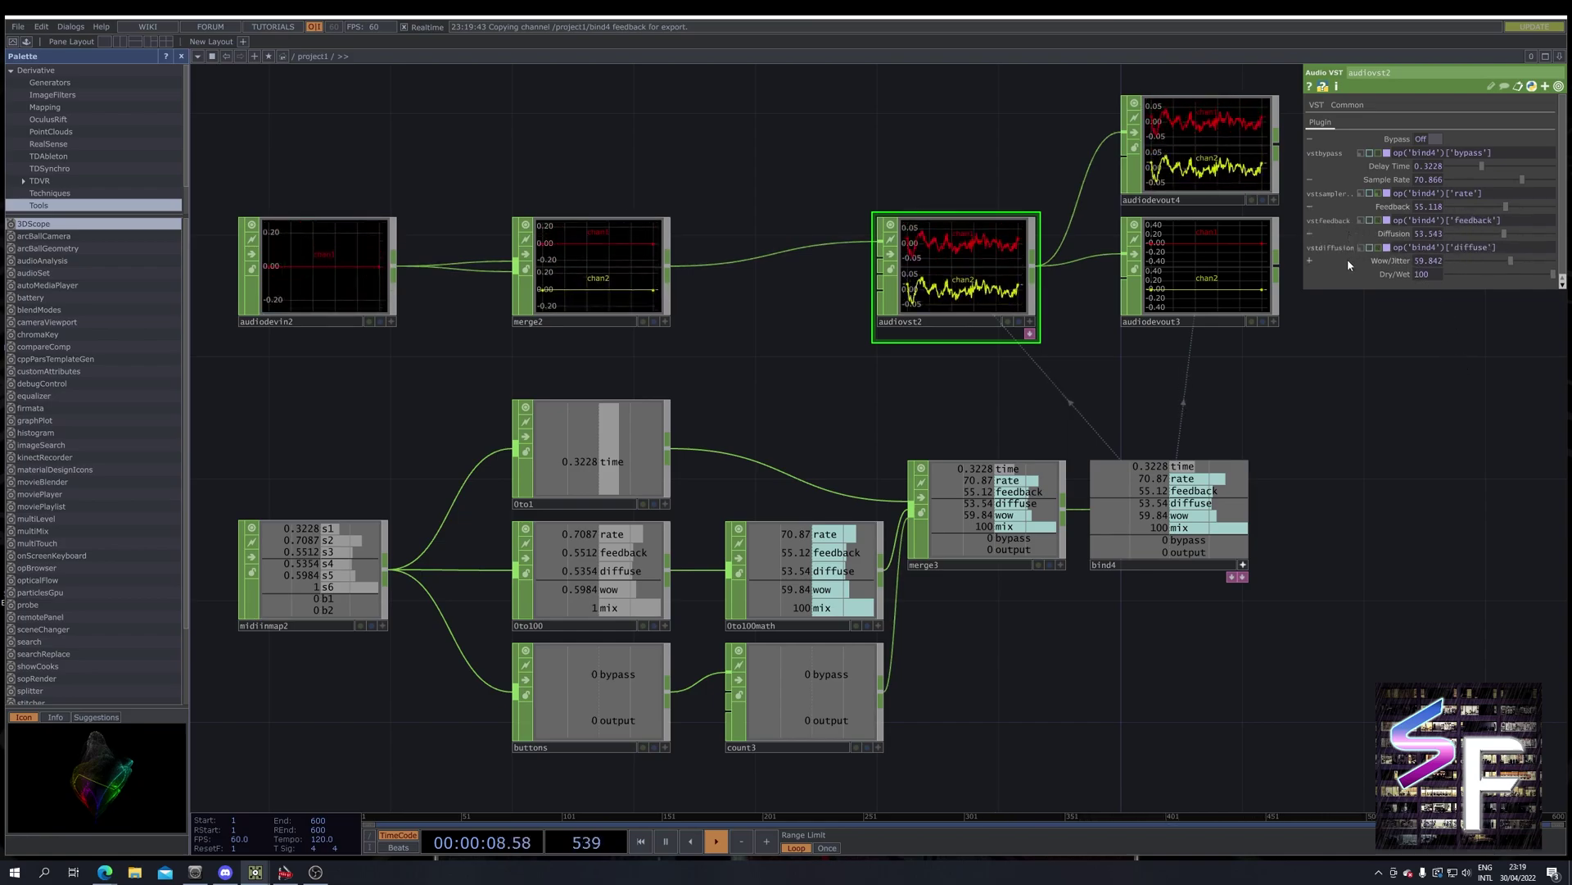
pyautogui.scroll(-3, 1345, 262)
pyautogui.scroll(3, 1345, 262)
pyautogui.moveTo(1317, 447); pyautogui.dragTo(1367, 464)
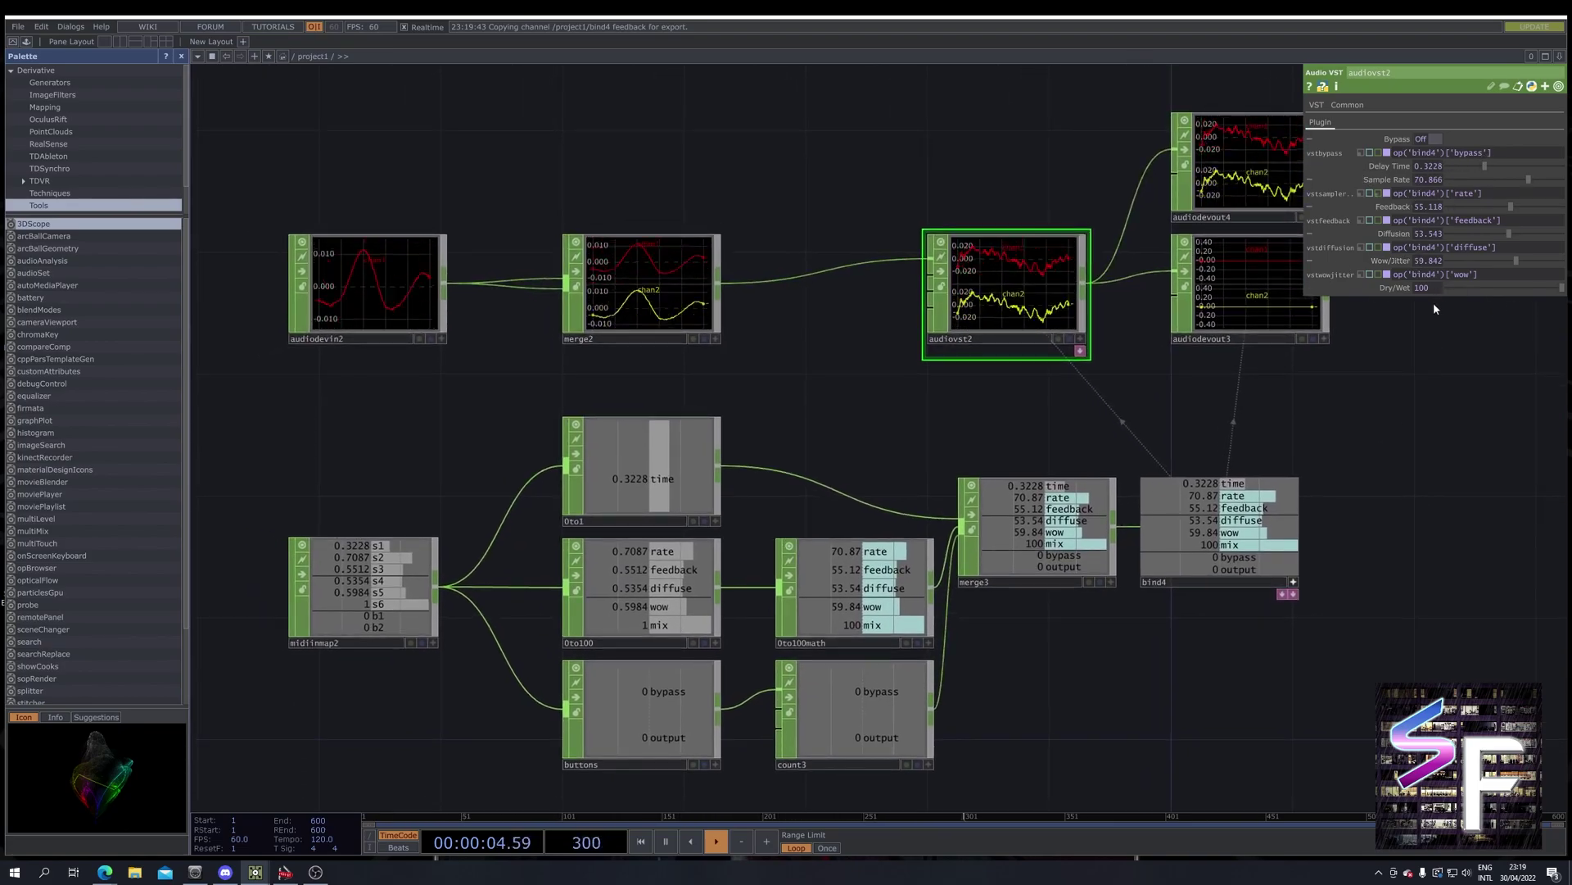
# Compare the original network of separate select, math, count and bind nodes with the reorganised network feeding audiovst2 through merge3 and bind4.
pyautogui.moveTo(1370, 539); pyautogui.dragTo(1332, 563)
pyautogui.moveTo(1364, 477); pyautogui.dragTo(1381, 472)
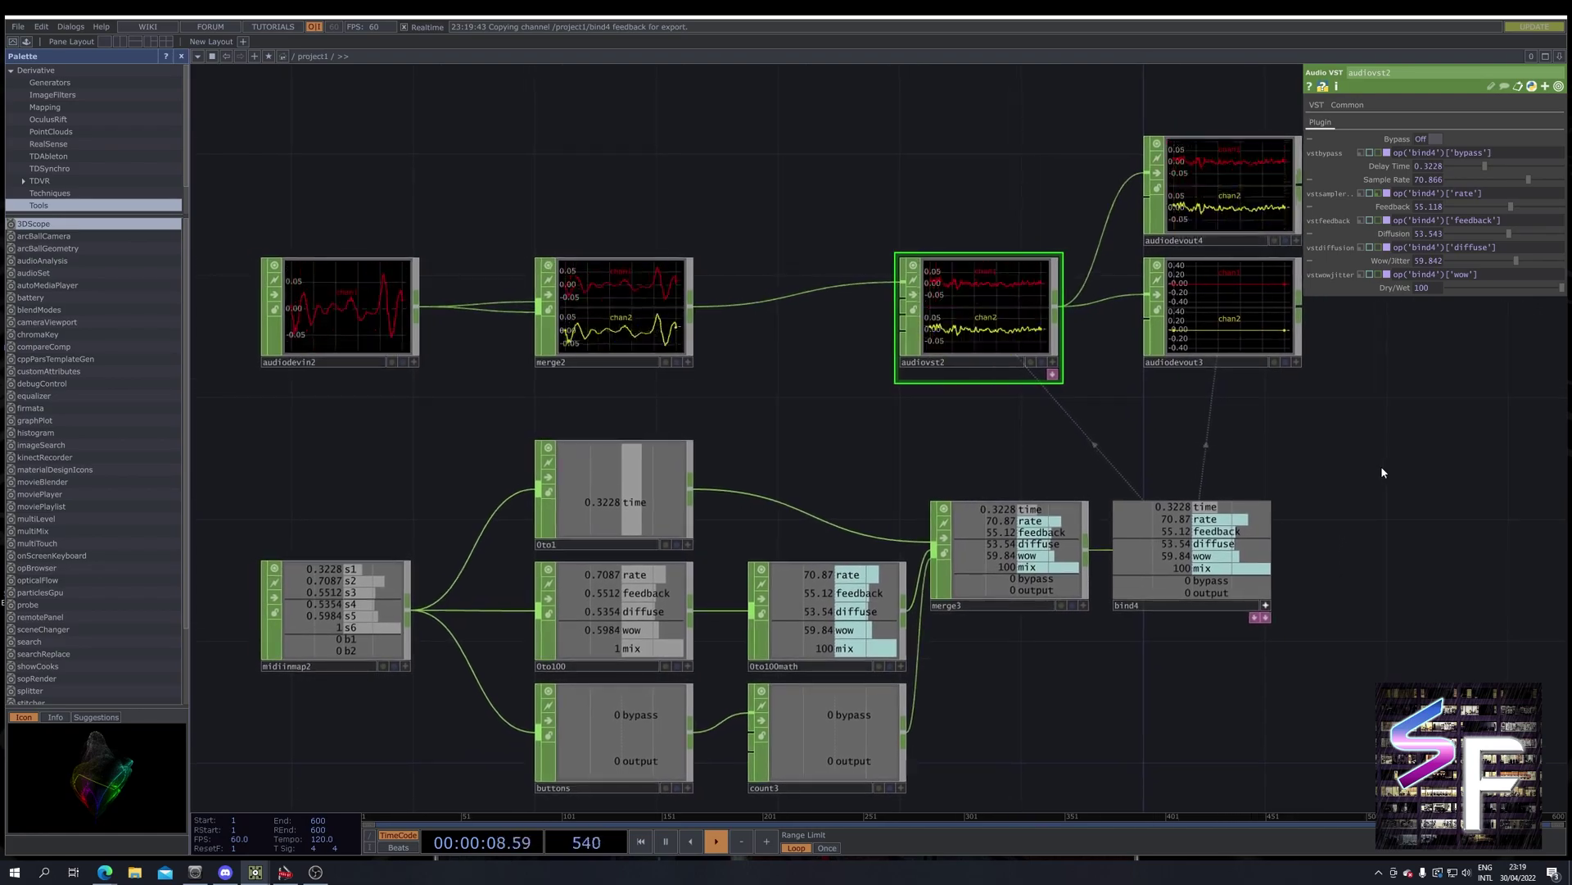
pyautogui.scroll(-3, 1381, 466)
pyautogui.moveTo(1379, 467); pyautogui.dragTo(1196, 492)
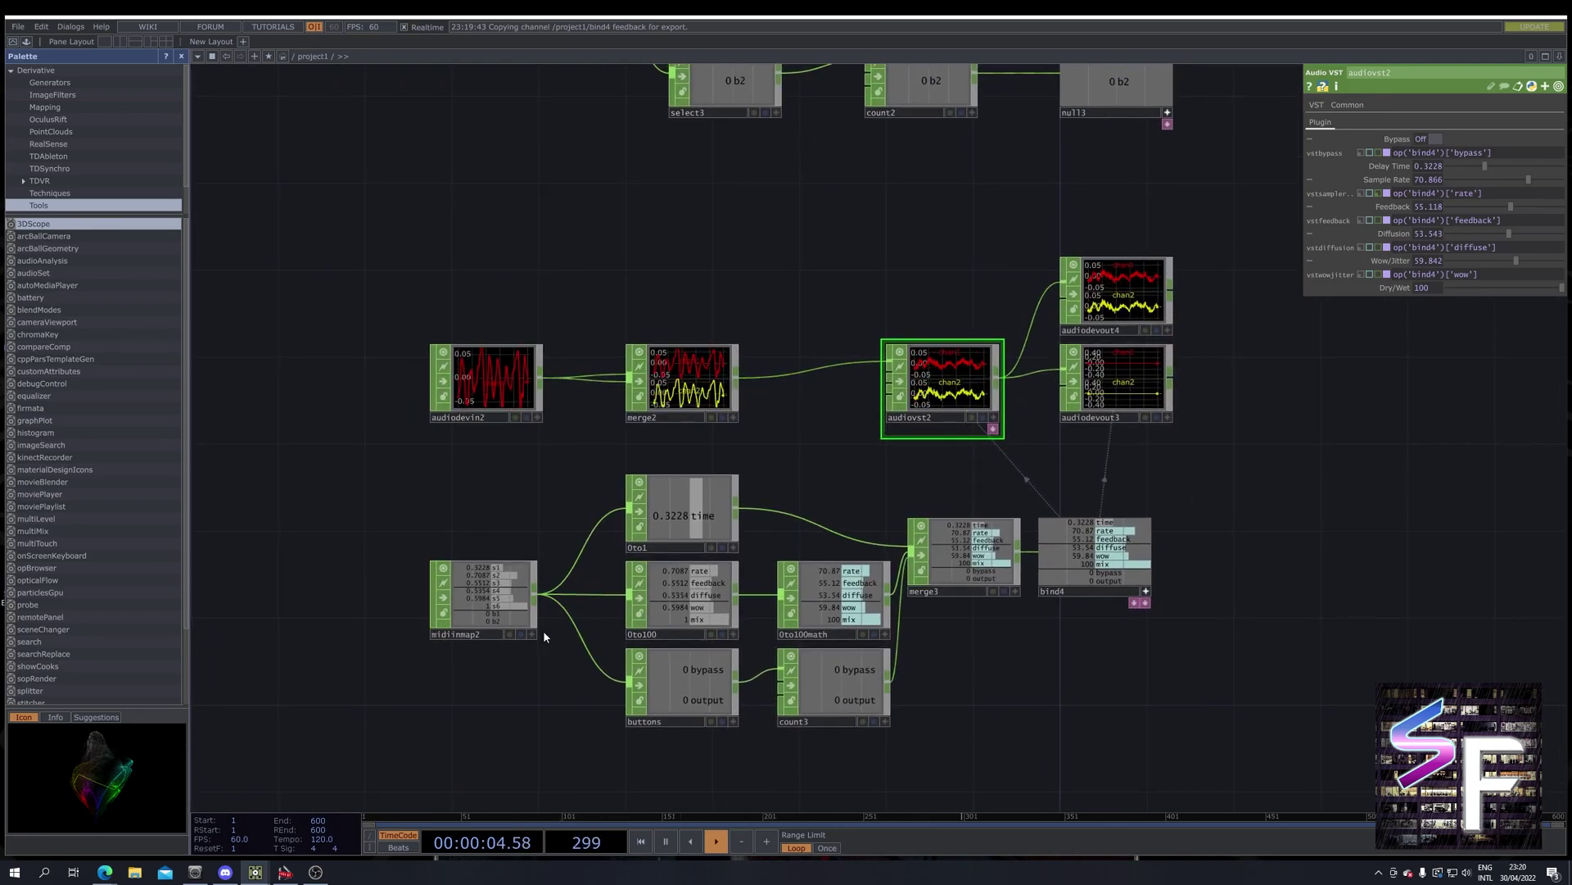
pyautogui.scroll(-3, 1166, 588)
pyautogui.moveTo(1196, 475); pyautogui.dragTo(1104, 514)
pyautogui.moveTo(1137, 252); pyautogui.dragTo(1094, 398)
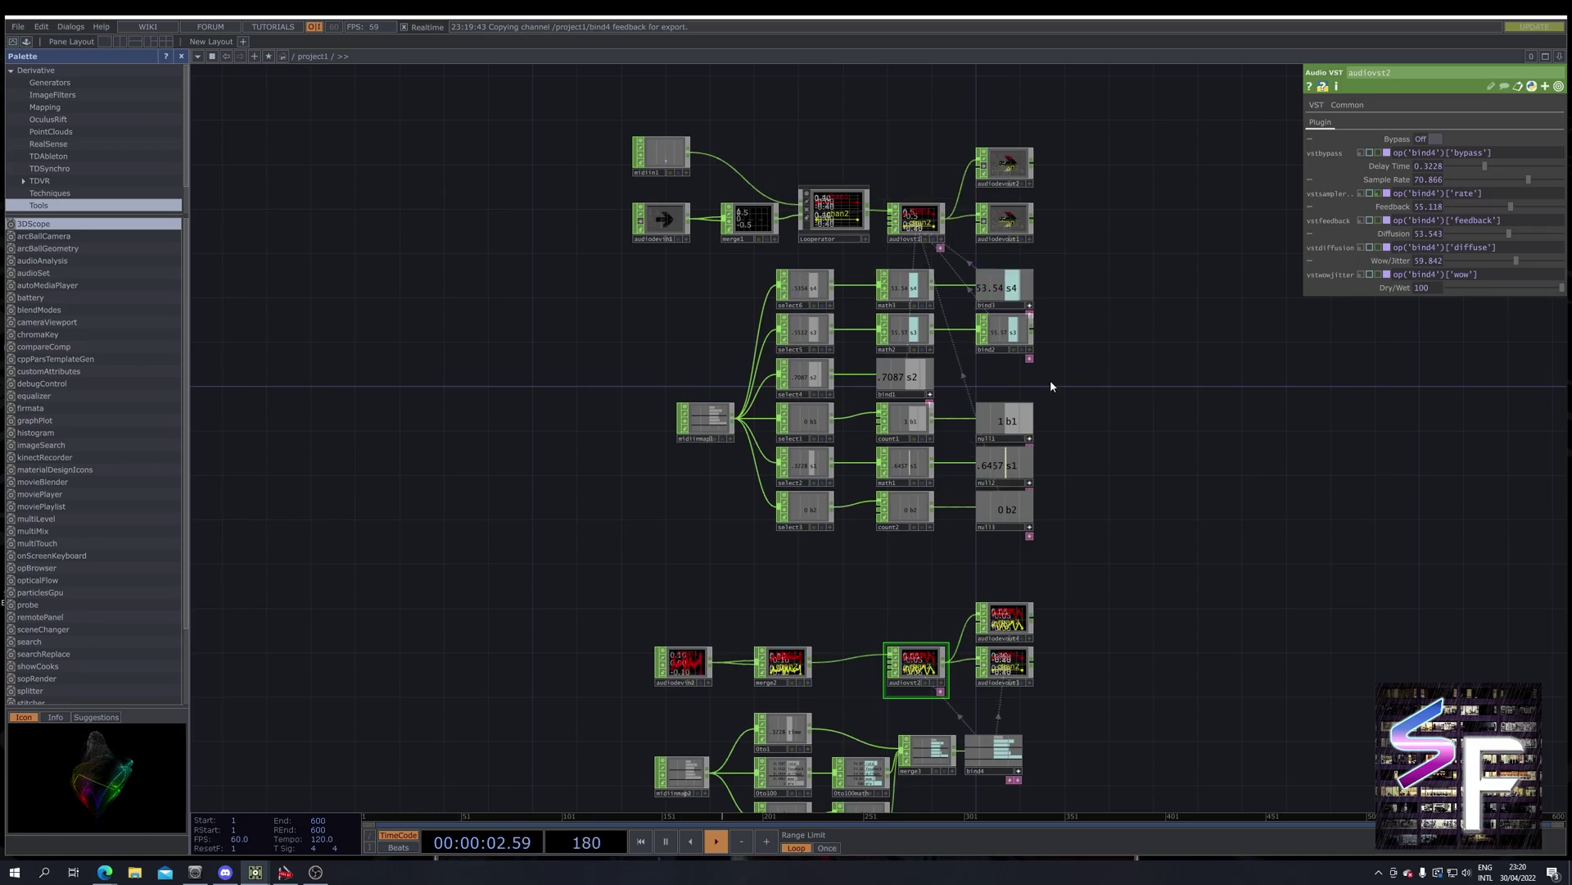
pyautogui.moveTo(1086, 409); pyautogui.dragTo(1091, 280)
pyautogui.scroll(3, 1060, 545)
pyautogui.moveTo(1122, 507); pyautogui.dragTo(1155, 457)
pyautogui.scroll(5, 1155, 456)
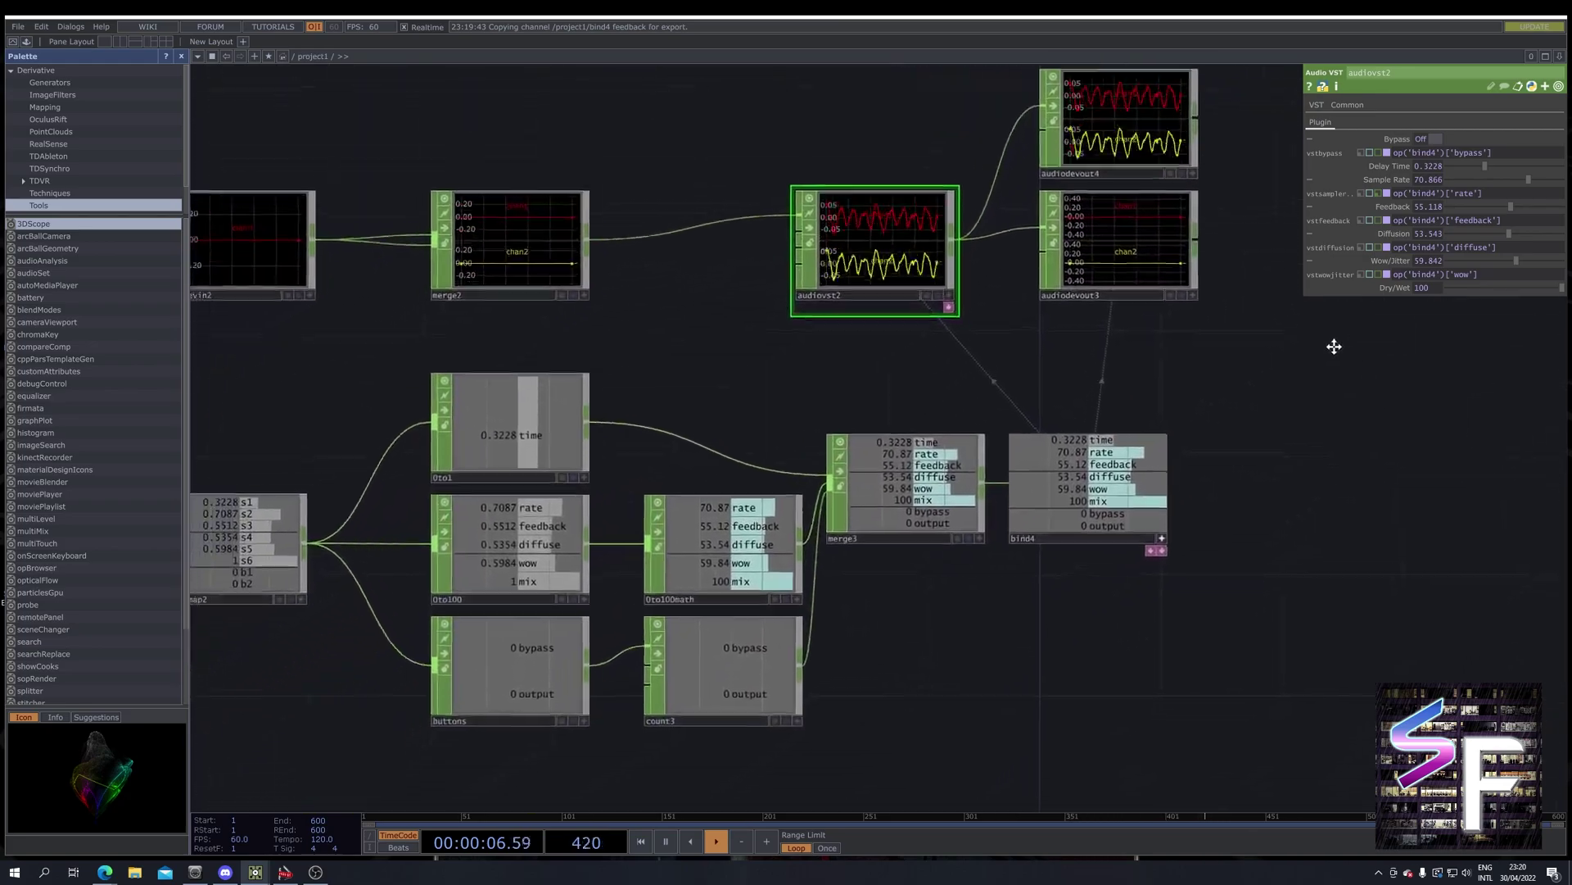
pyautogui.moveTo(1365, 430); pyautogui.dragTo(1370, 451)
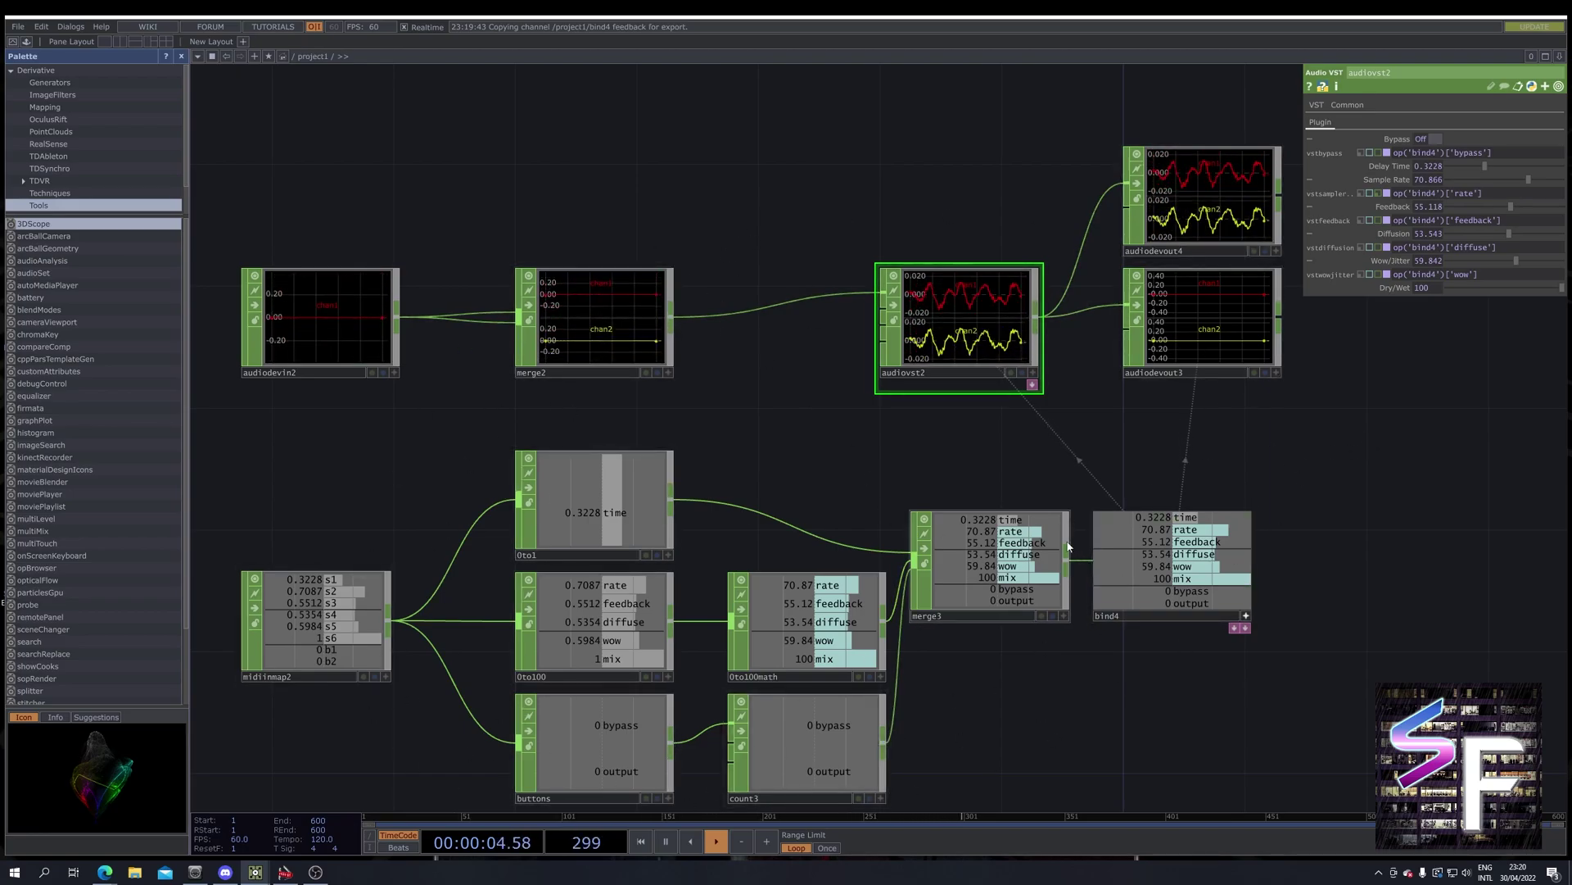
pyautogui.rightClick(1179, 456)
pyautogui.click(1144, 460)
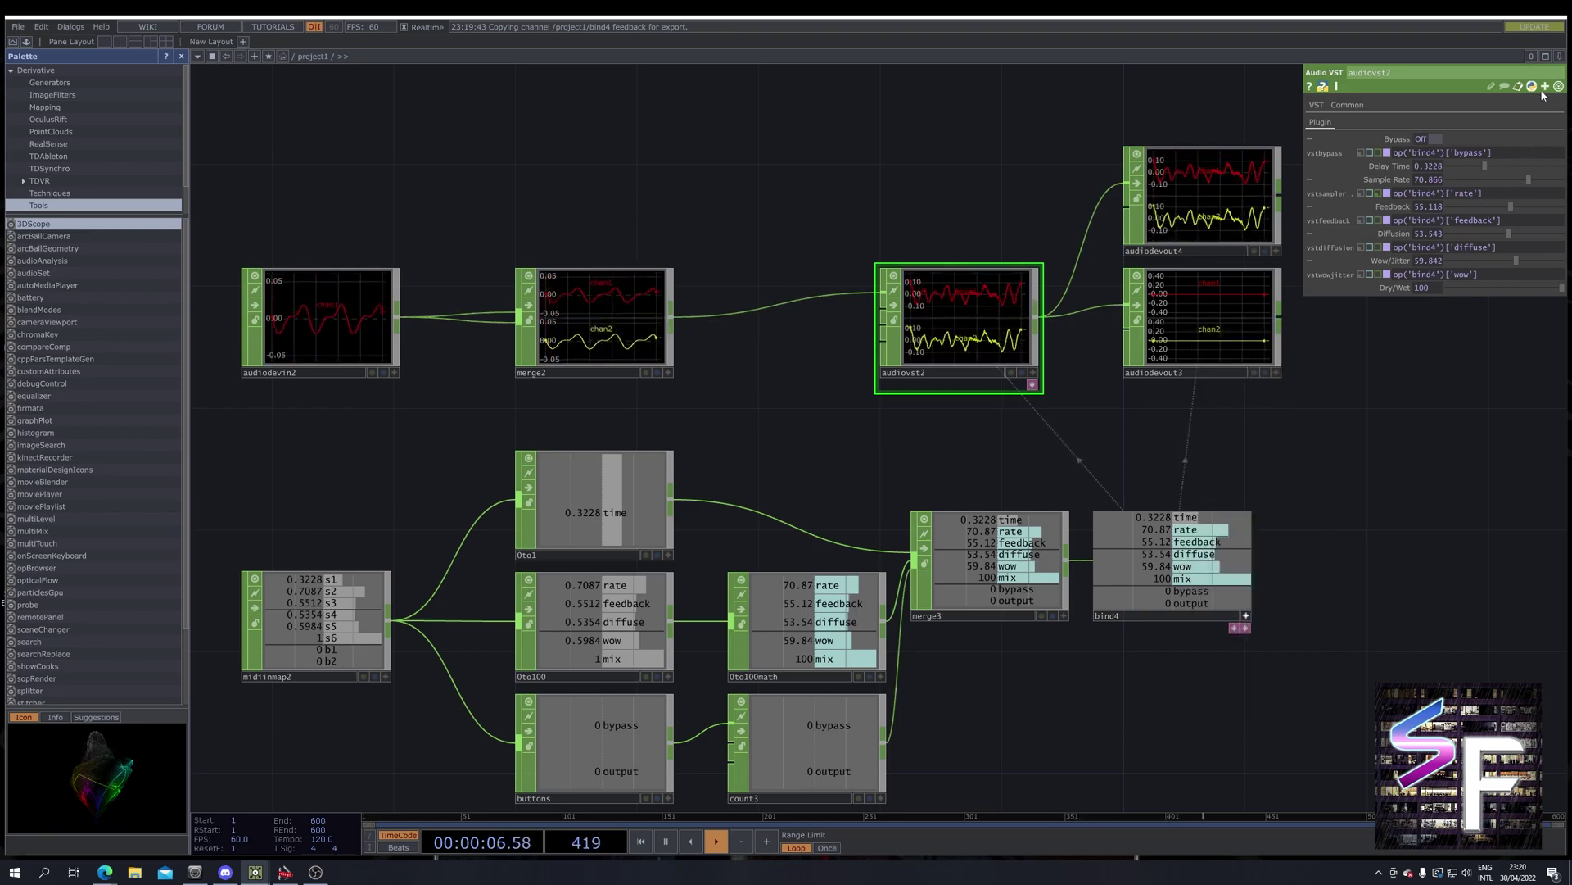